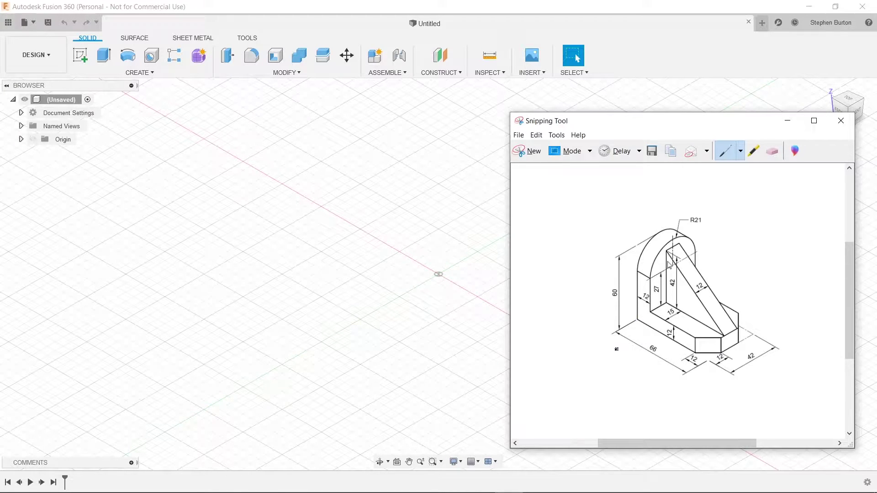
# - Draw blue pen strokes under the 66 dimension and beside the 42 dimension
pyautogui.moveTo(638, 352); pyautogui.dragTo(663, 364)
pyautogui.moveTo(748, 366); pyautogui.dragTo(759, 362)
# - Hide the reference drawing and start a new sketch on the XY ground plane
pyautogui.click(787, 121)
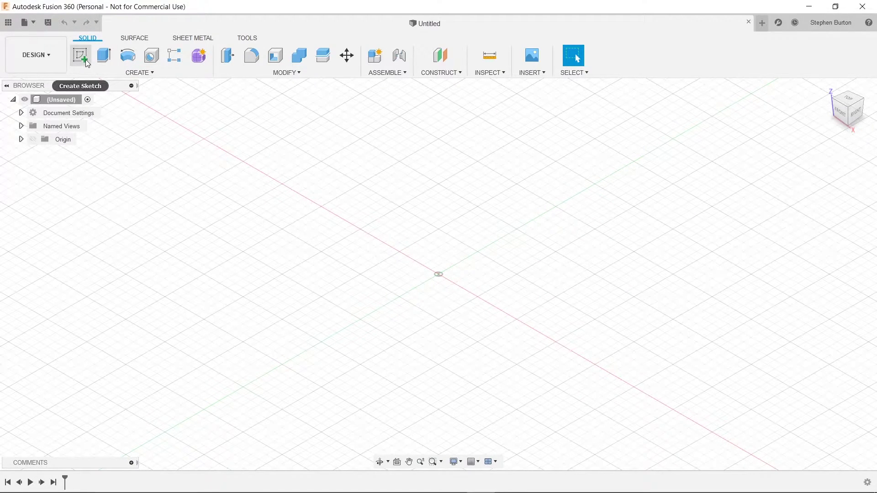
pyautogui.click(86, 60)
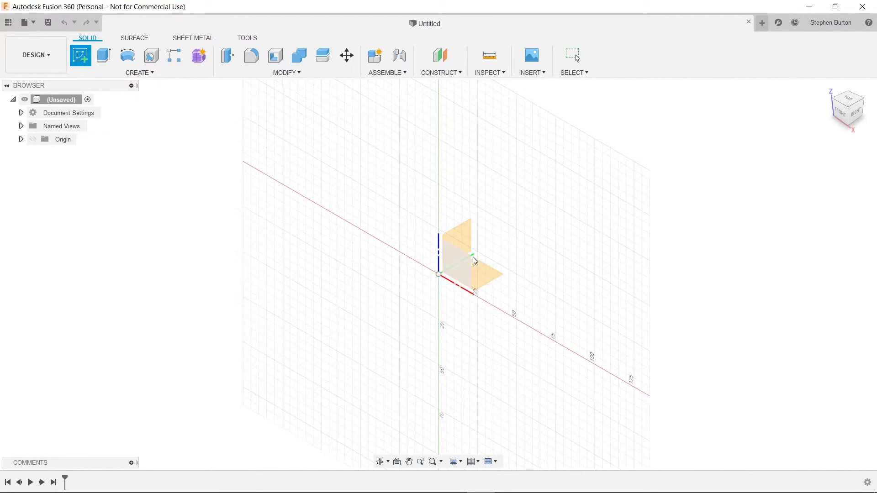
pyautogui.click(484, 270)
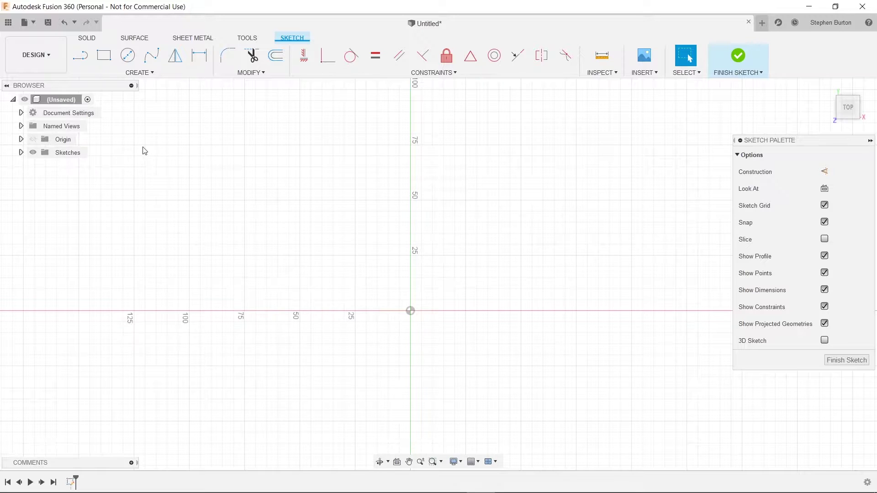
# - Draw a center-point rectangle centred on the origin out to a free corner
pyautogui.click(104, 56)
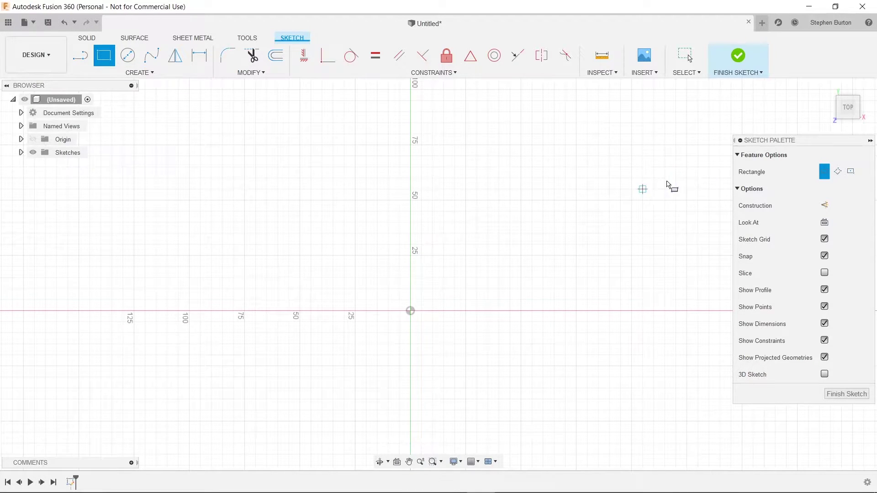
pyautogui.click(852, 172)
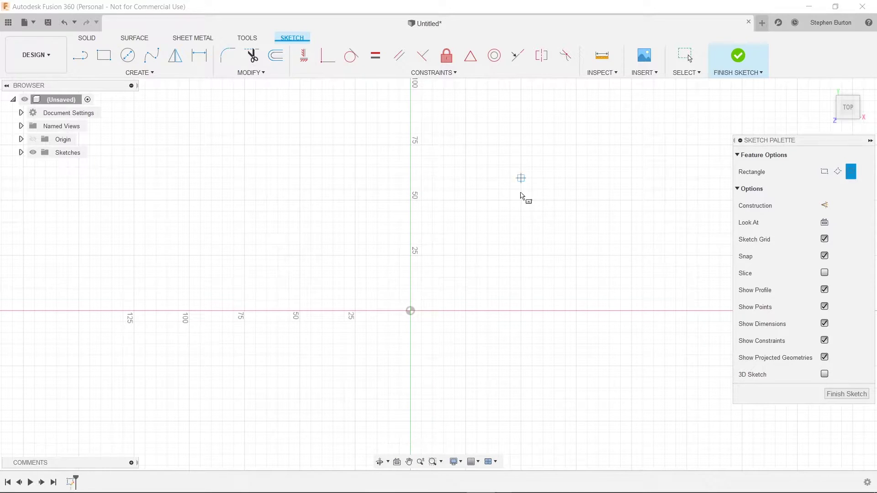
pyautogui.click(410, 310)
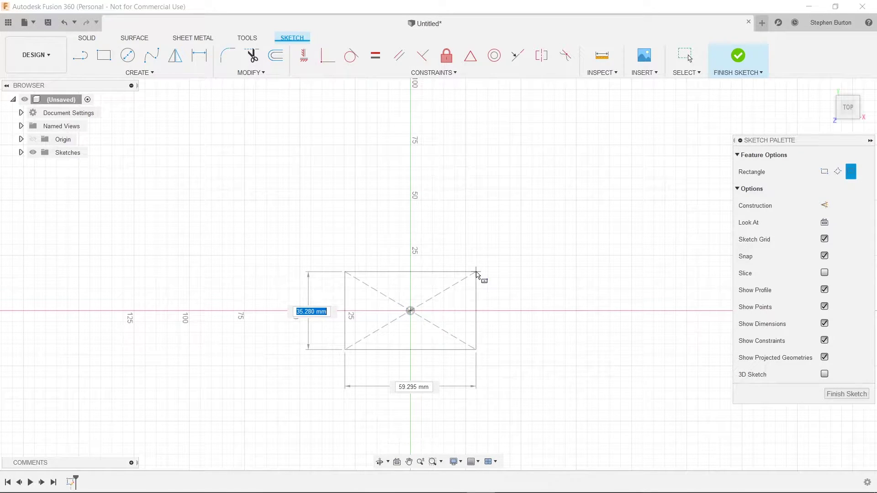
pyautogui.hotkey('alt', 'Tab')
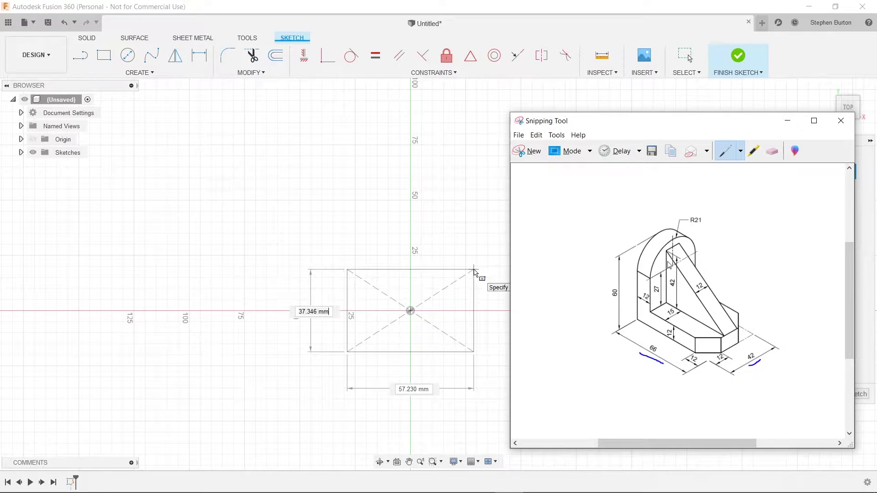
pyautogui.click(474, 270)
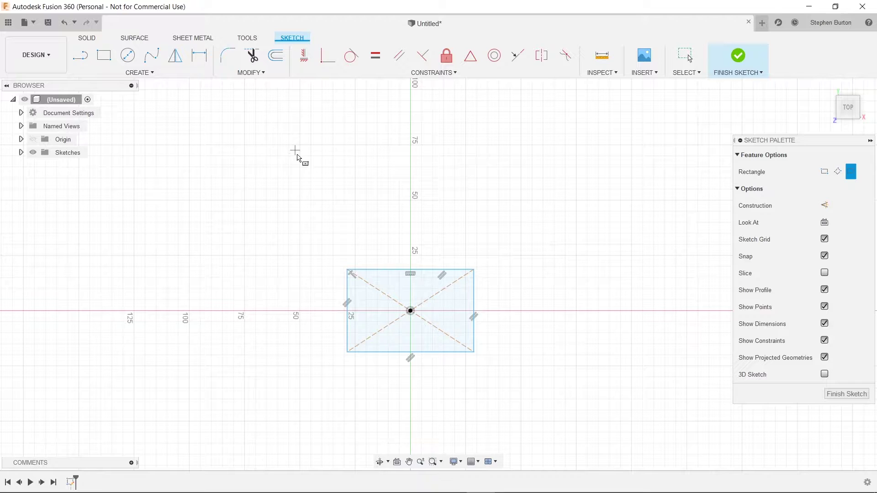
# - Dimension the rectangle's left edge to 42 mm and its bottom edge to 66 mm
pyautogui.press('d')
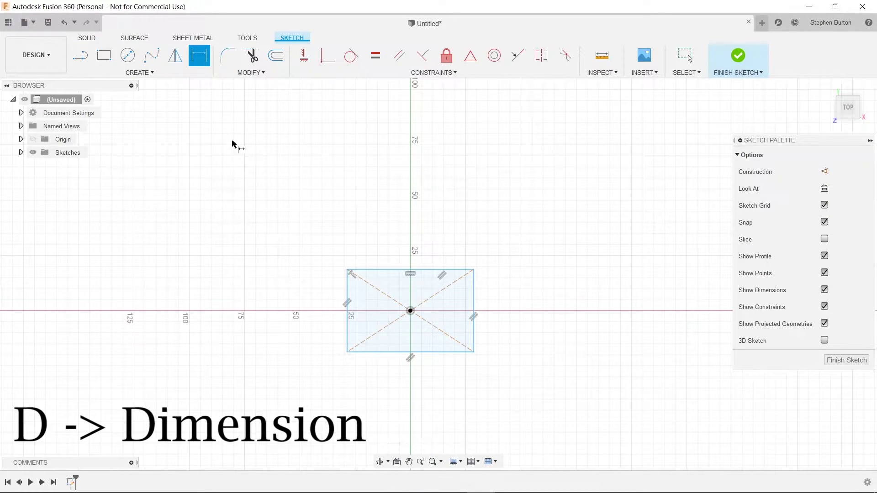
pyautogui.click(348, 326)
pyautogui.click(282, 326)
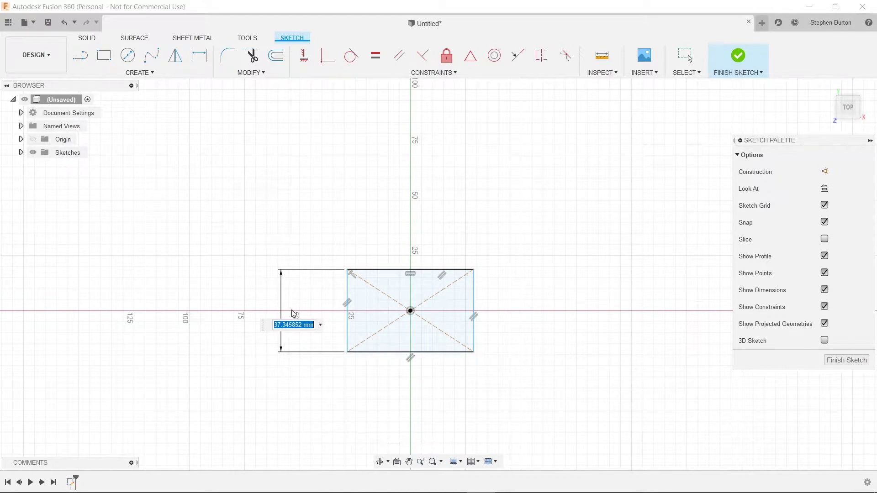
pyautogui.write('42')
pyautogui.press('Return')
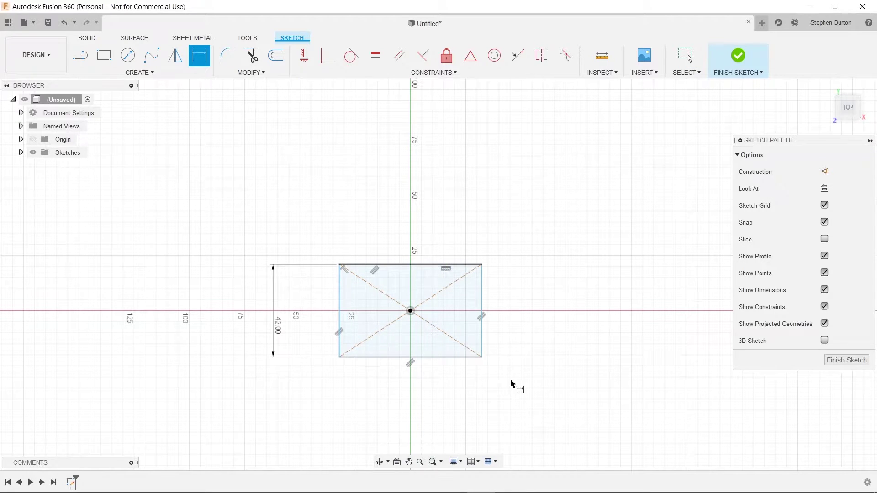
pyautogui.click(465, 362)
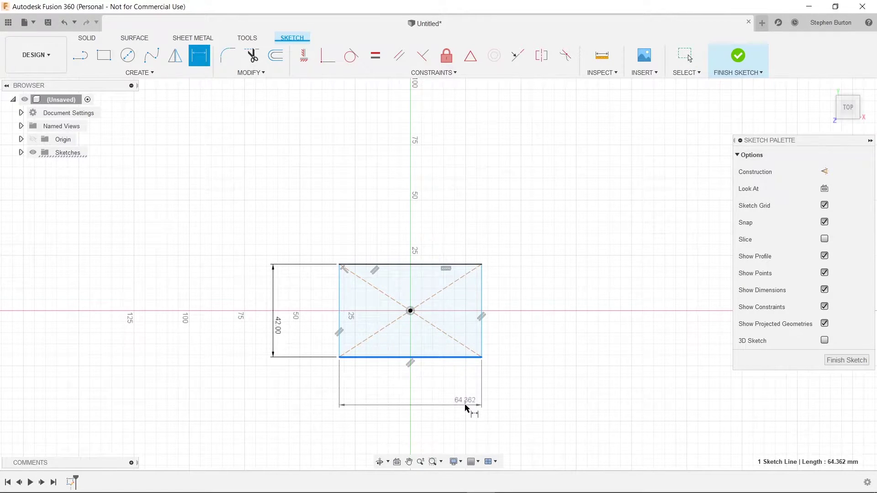
pyautogui.click(462, 405)
pyautogui.write('66')
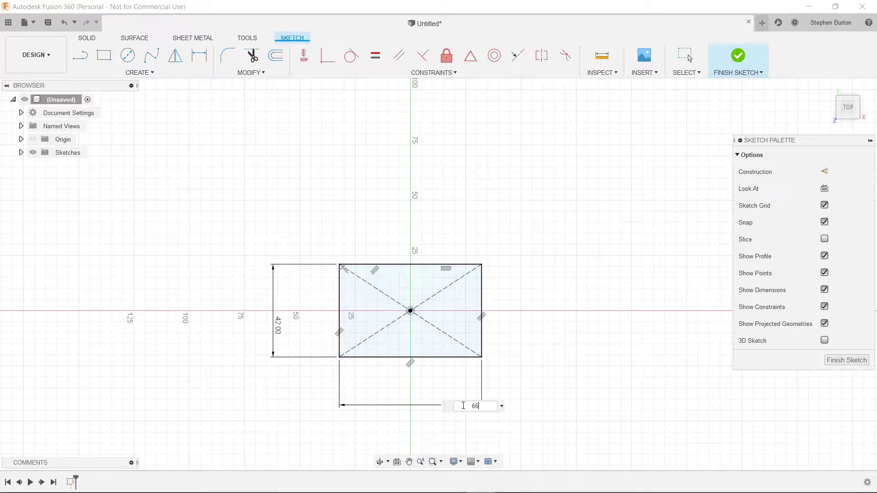
pyautogui.press('Return')
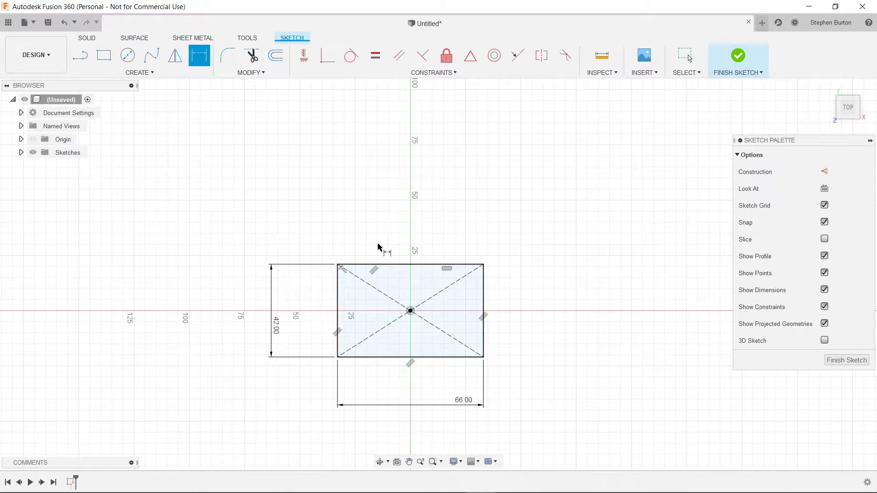
# - Check that Document Settings units are Millimeter, then cancel without changes
pyautogui.click(21, 113)
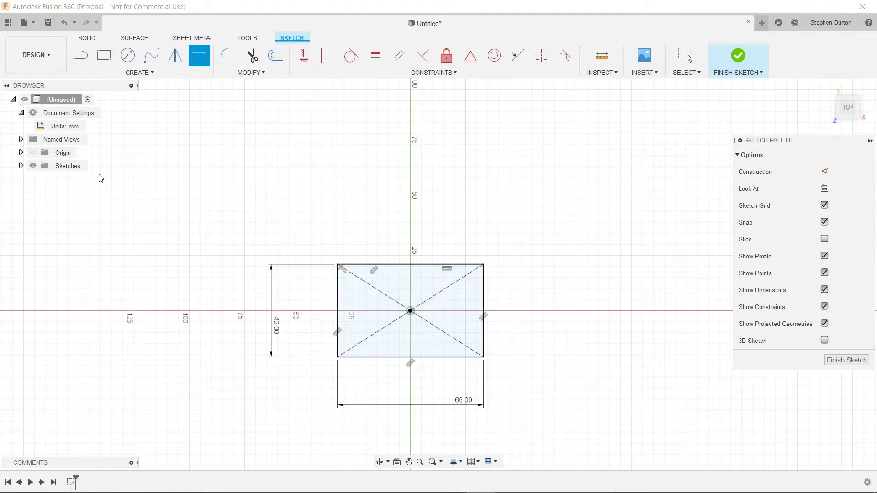
pyautogui.moveTo(72, 131)
pyautogui.click(96, 129)
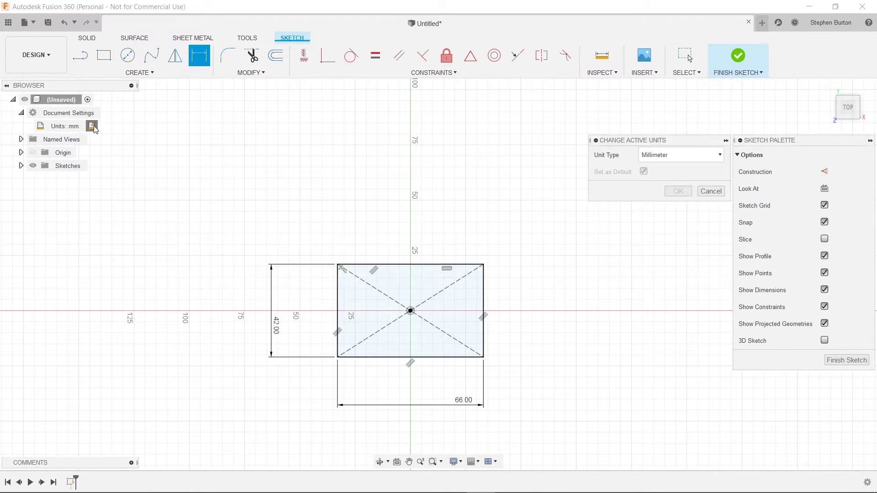
pyautogui.click(711, 191)
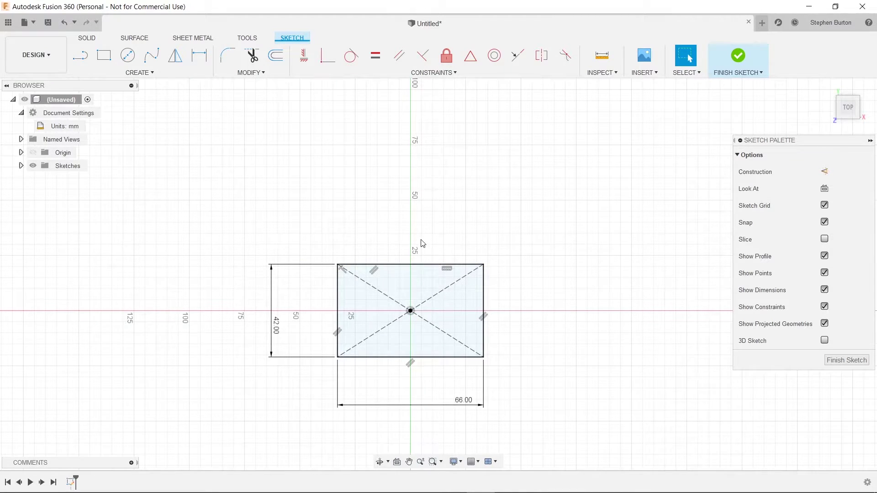
# - Extrude the 66 × 42 rectangle 12 mm into a solid base, marking the 12 on the drawing
pyautogui.press('q')
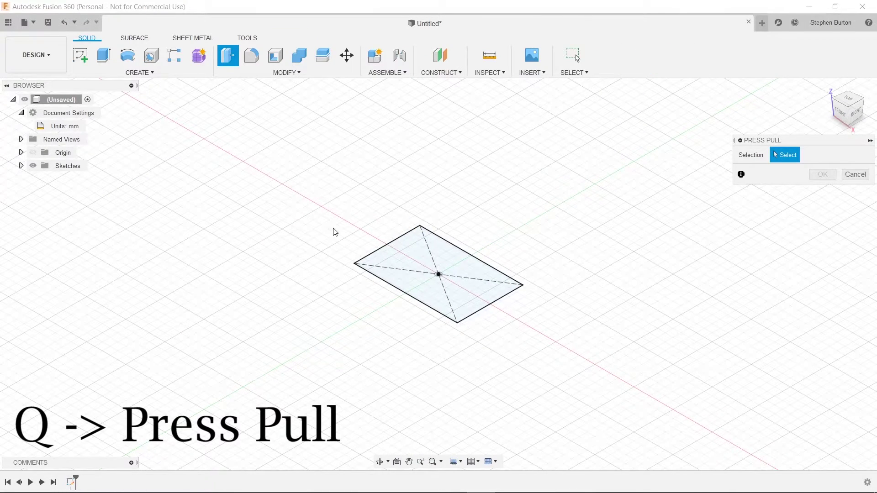
pyautogui.click(417, 262)
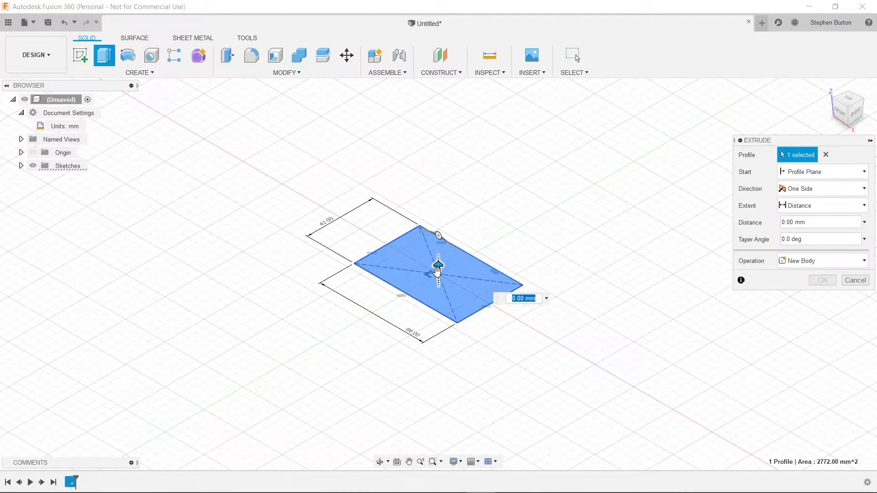
pyautogui.hotkey('alt', 'Tab')
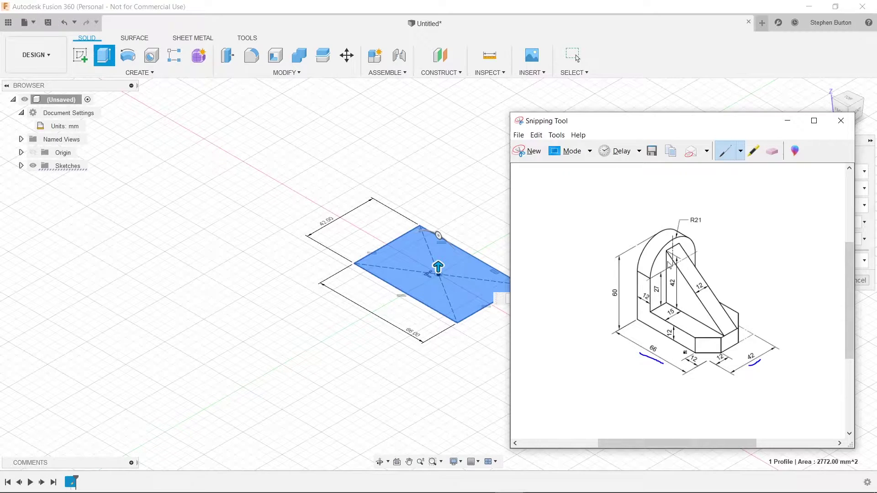
pyautogui.moveTo(680, 333); pyautogui.dragTo(680, 340)
pyautogui.click(461, 302)
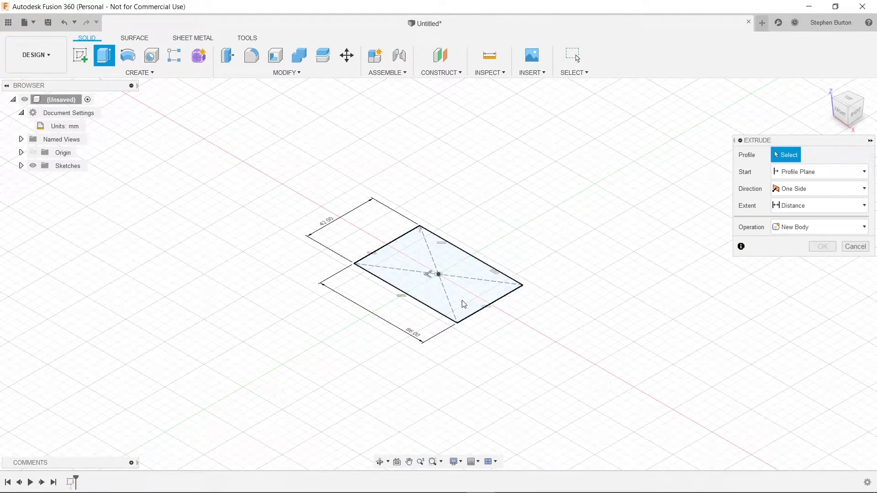
pyautogui.click(461, 286)
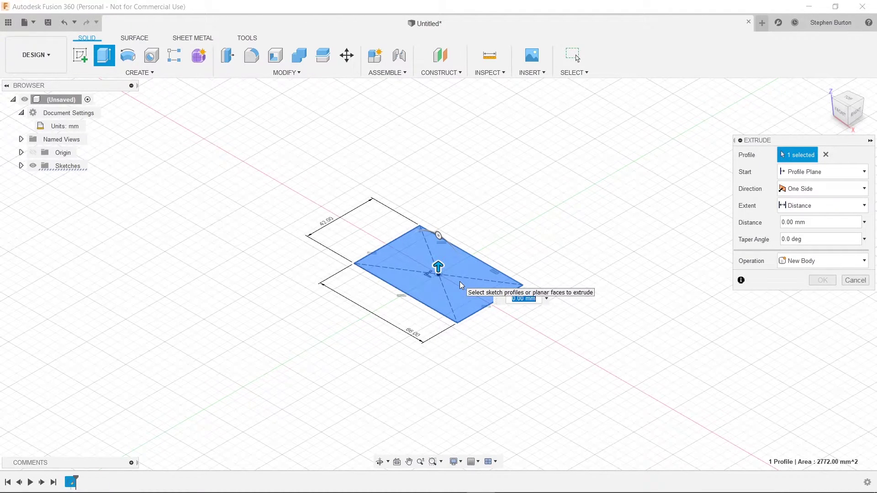
pyautogui.write('12')
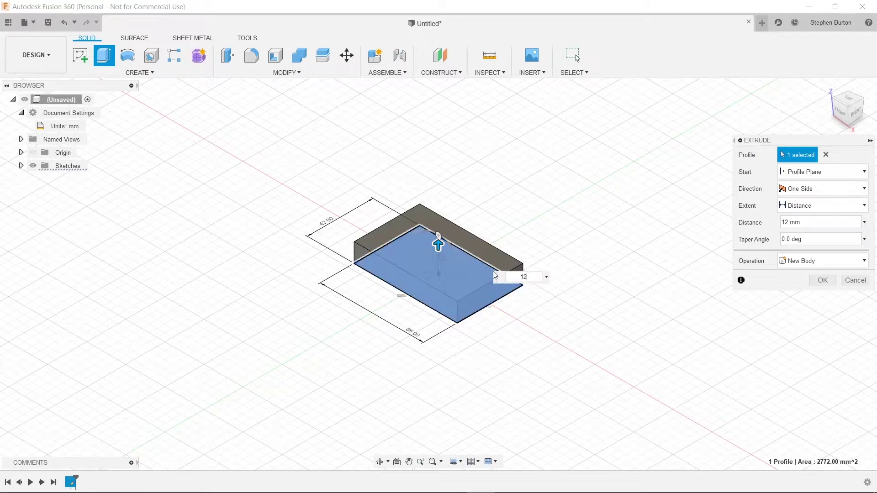
pyautogui.click(812, 280)
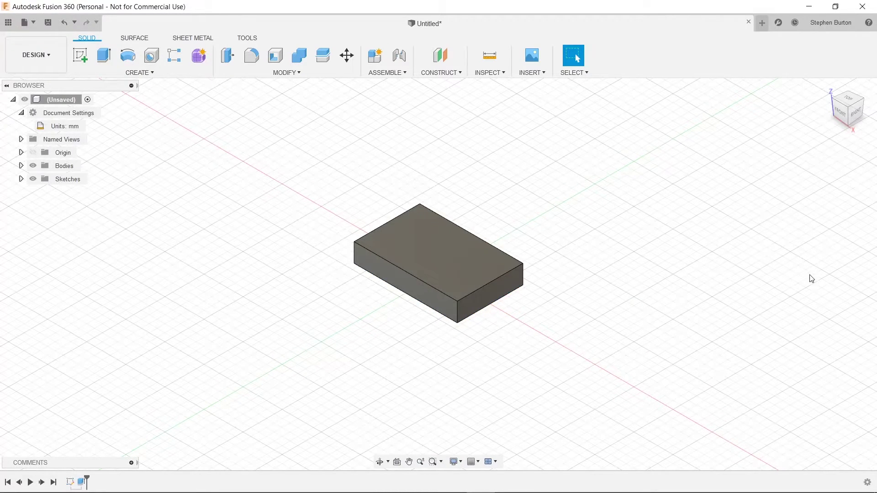
pyautogui.hotkey('alt', 'Tab')
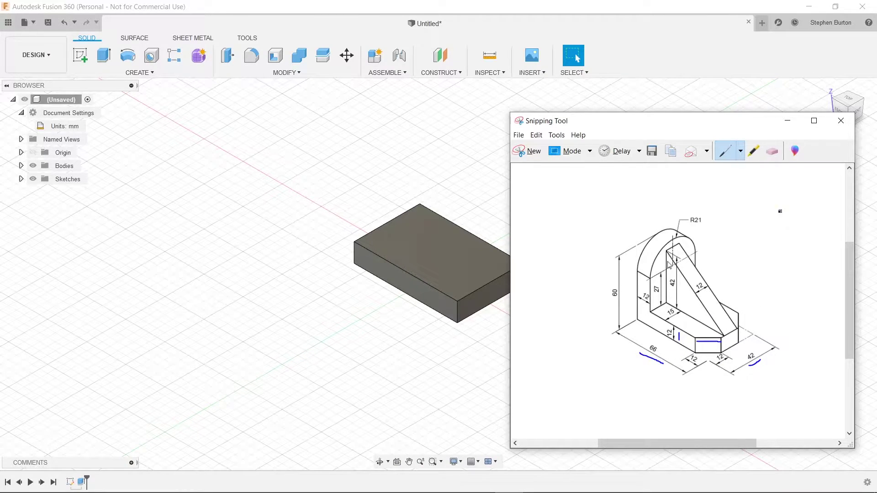
# - Chamfer the front and second vertical corner edges with an equal 12 mm distance
pyautogui.click(787, 120)
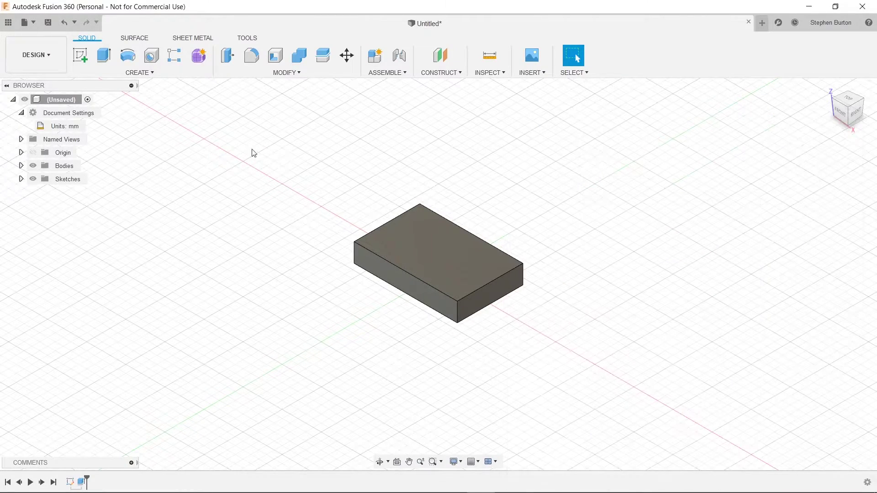
pyautogui.click(282, 74)
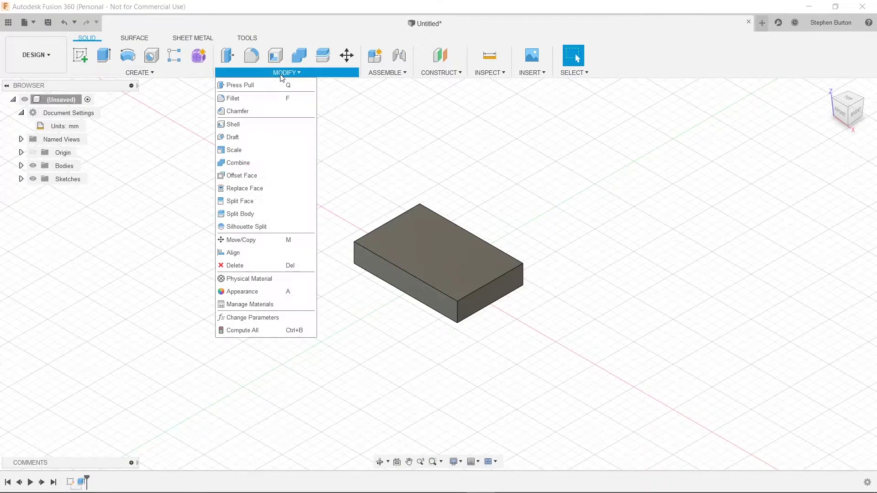
pyautogui.click(246, 113)
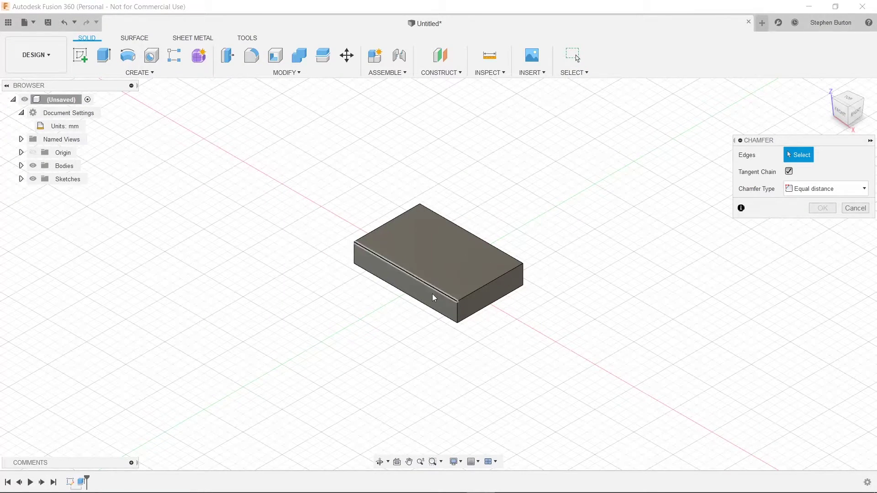
pyautogui.click(456, 308)
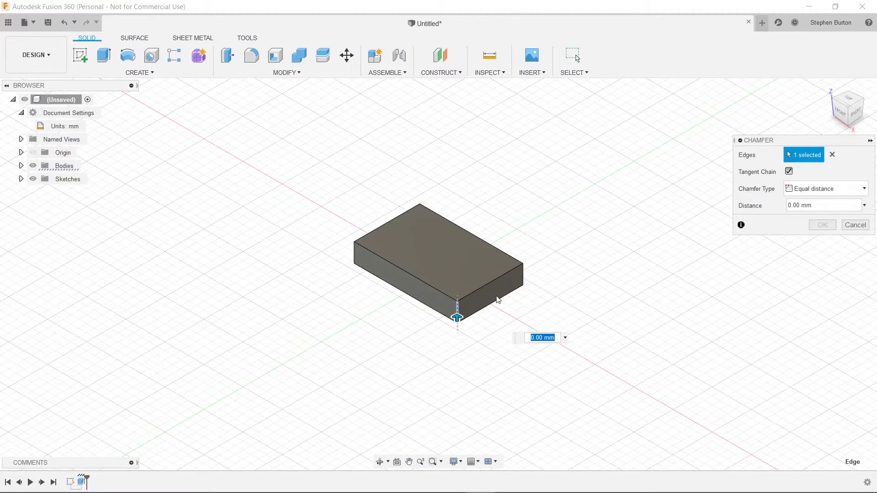
pyautogui.click(522, 276)
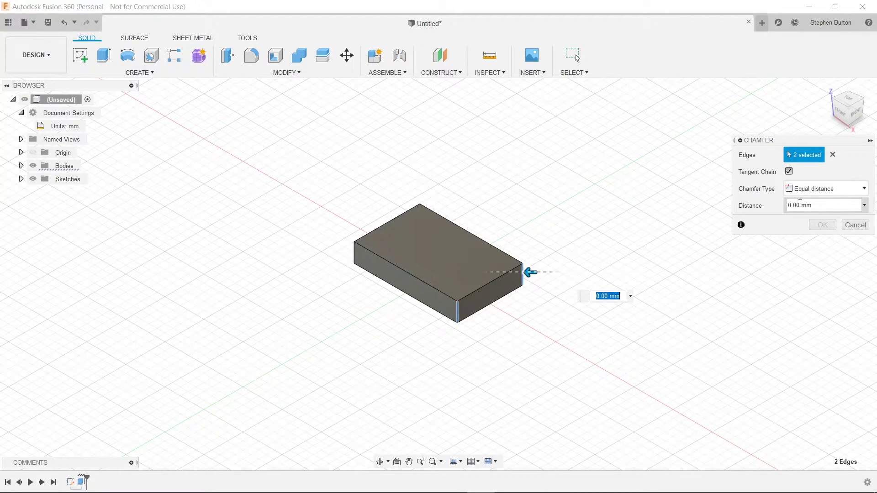
pyautogui.doubleClick(799, 203)
pyautogui.press('BackSpace')
pyautogui.press('BackSpace')
pyautogui.press('BackSpace')
pyautogui.press('BackSpace')
pyautogui.press('BackSpace')
pyautogui.press('BackSpace')
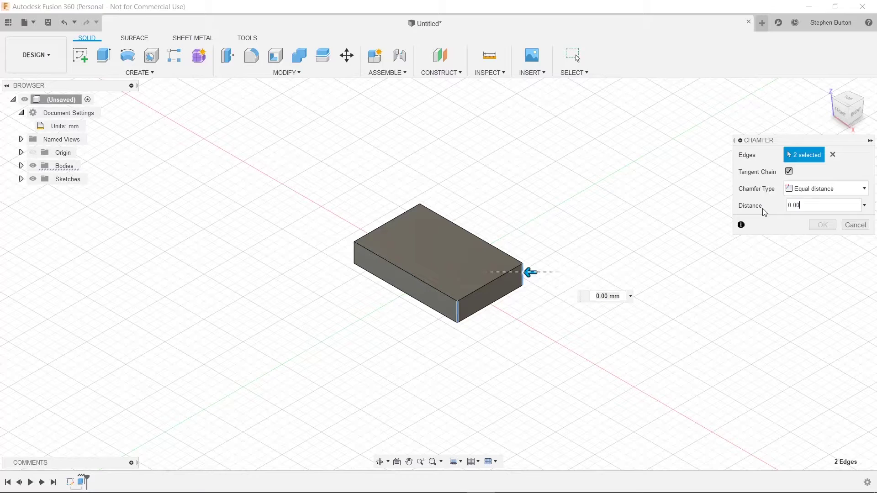
pyautogui.write('12')
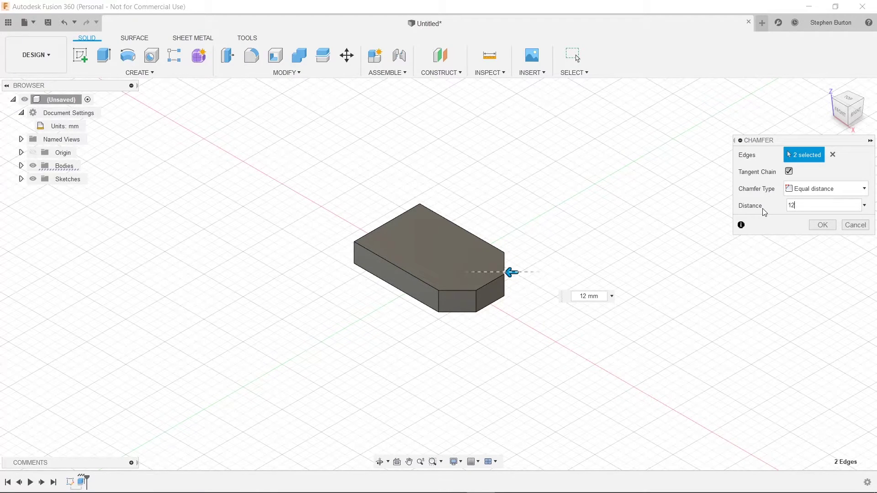
pyautogui.press('Return')
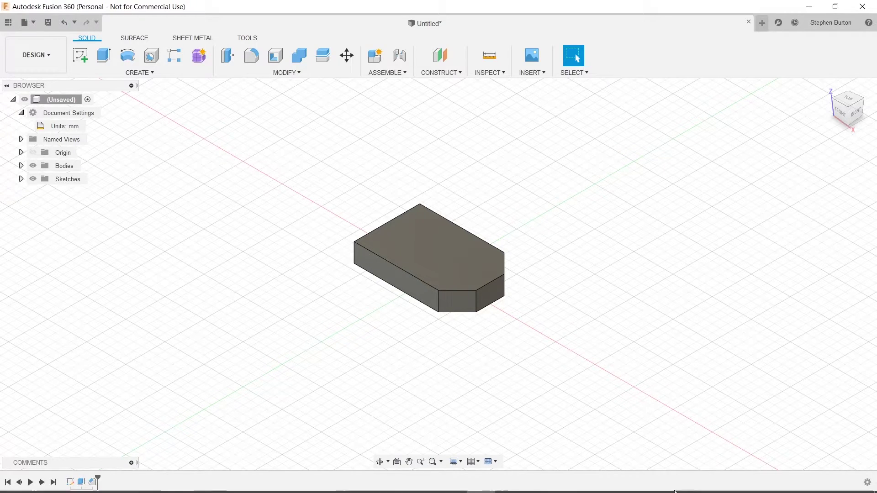
pyautogui.click(509, 482)
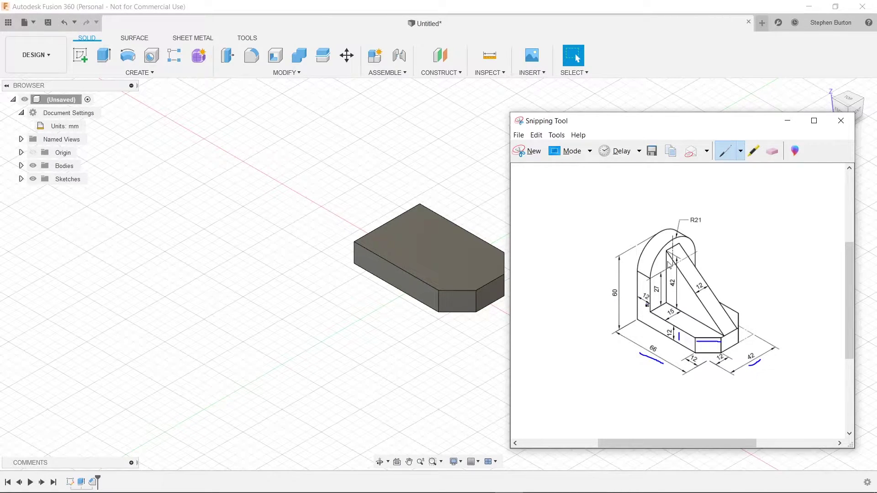
pyautogui.click(787, 121)
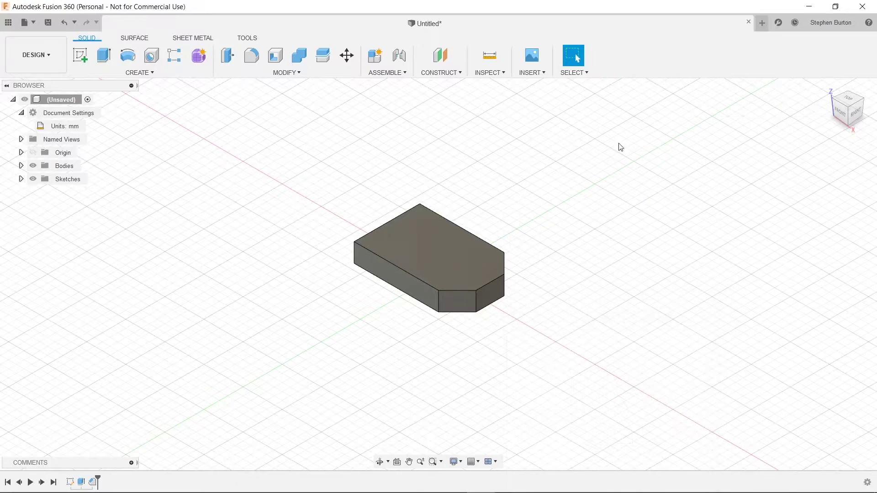
# - Start a new sketch on the base block's top face
pyautogui.click(86, 57)
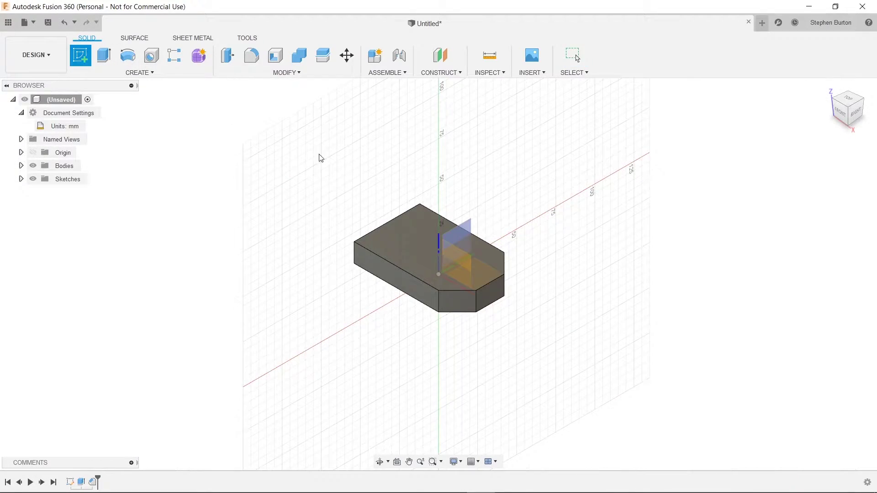
pyautogui.click(399, 238)
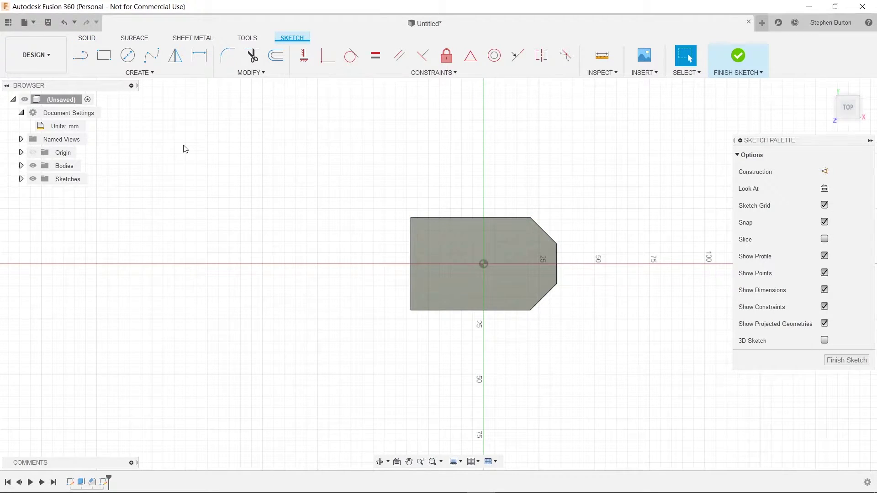
pyautogui.hotkey('alt', 'Tab')
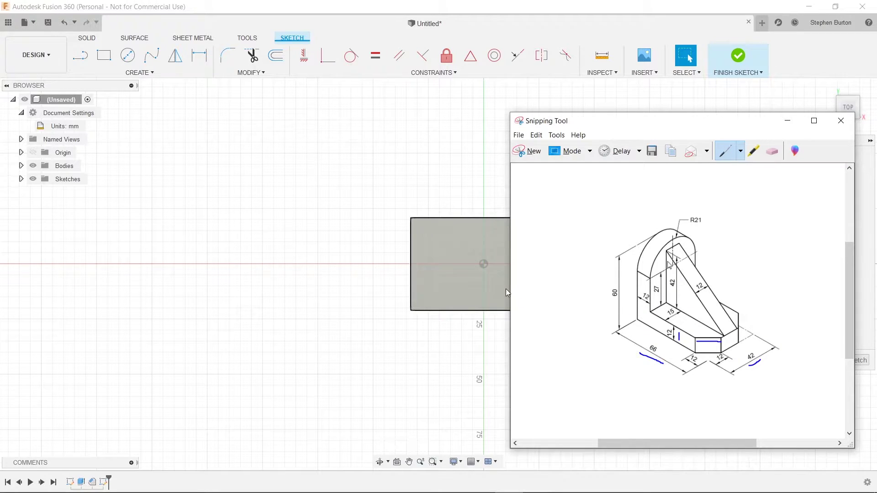
pyautogui.click(292, 272)
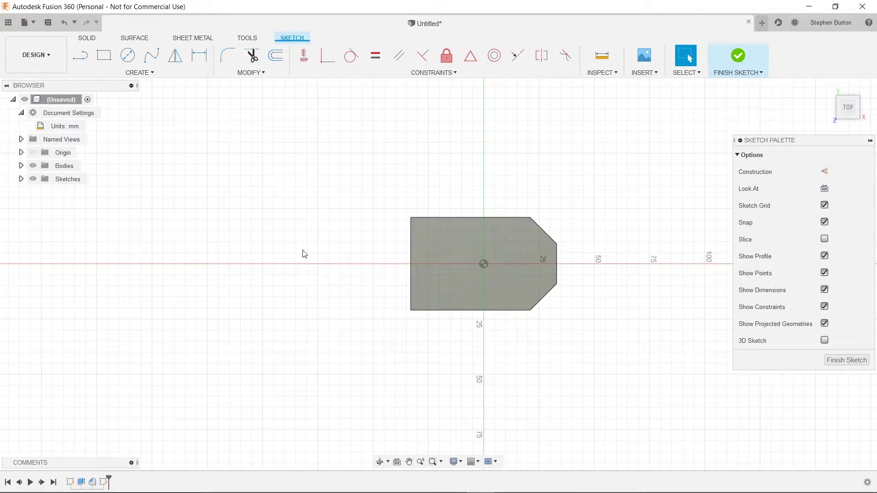
# - Draw a 42 by 12 mm two-point rectangle from the corner and mark the 12 on the drawing
pyautogui.click(110, 61)
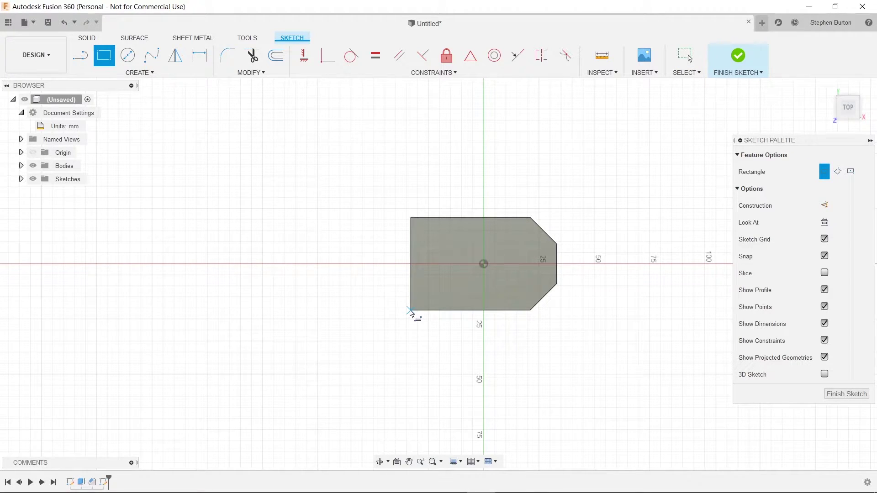
pyautogui.click(411, 310)
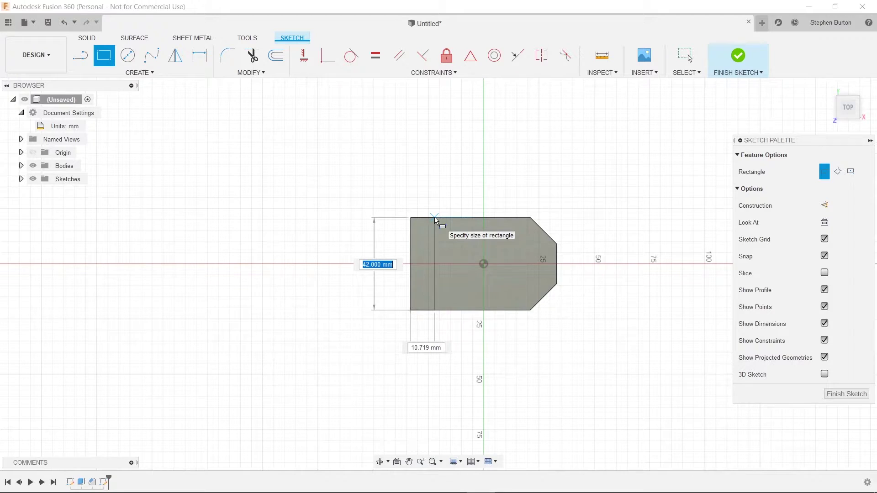
pyautogui.press('Tab')
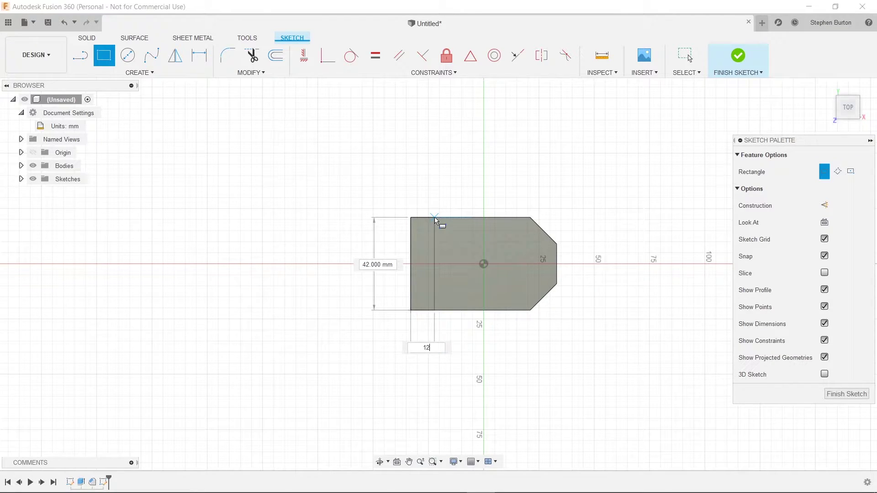
pyautogui.press('Tab')
pyautogui.press('Return')
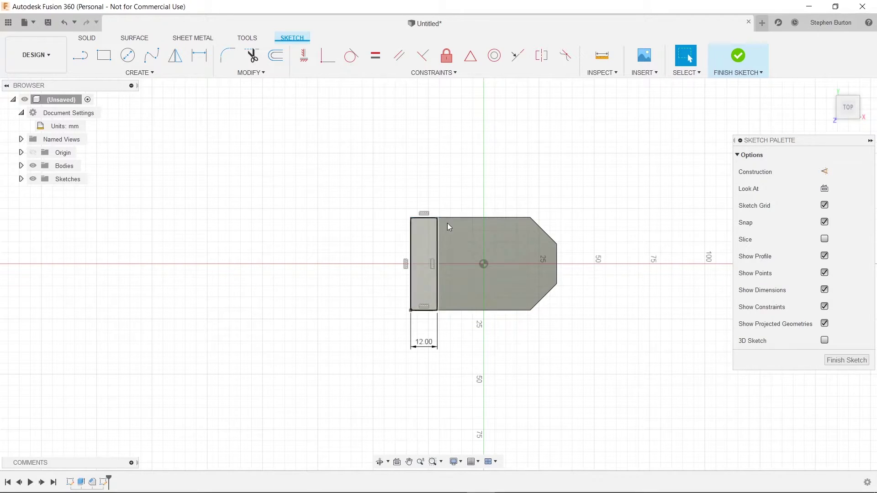
pyautogui.hotkey('alt', 'Tab')
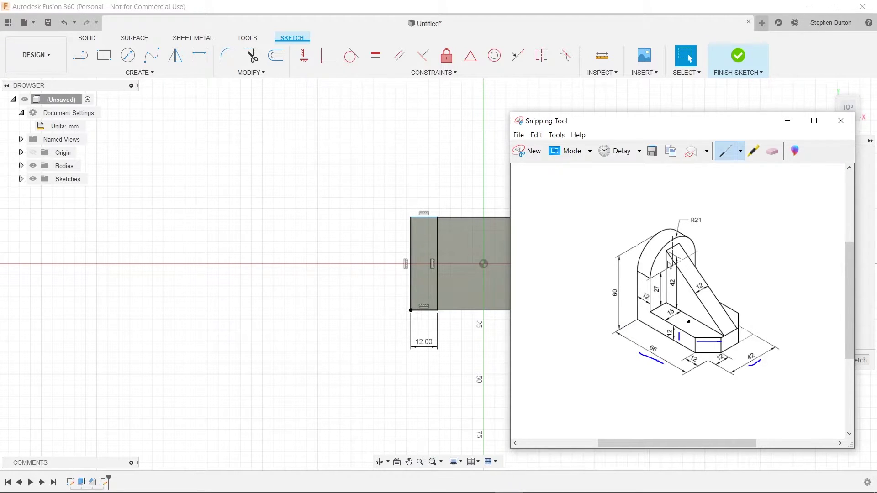
pyautogui.moveTo(670, 342); pyautogui.dragTo(681, 340)
pyautogui.moveTo(665, 341); pyautogui.dragTo(676, 342)
# - Press-pull the 12 mm strip upward by 60-12 = 48 mm, joined to the base
pyautogui.click(788, 121)
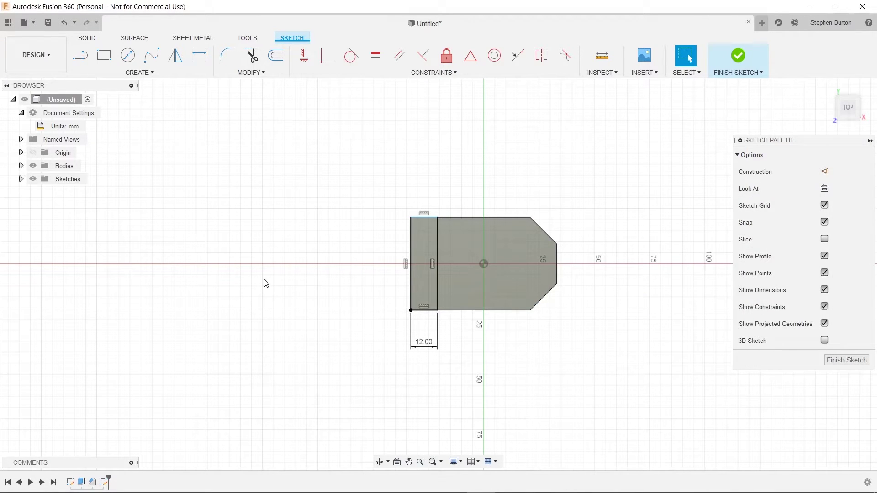
pyautogui.press('q')
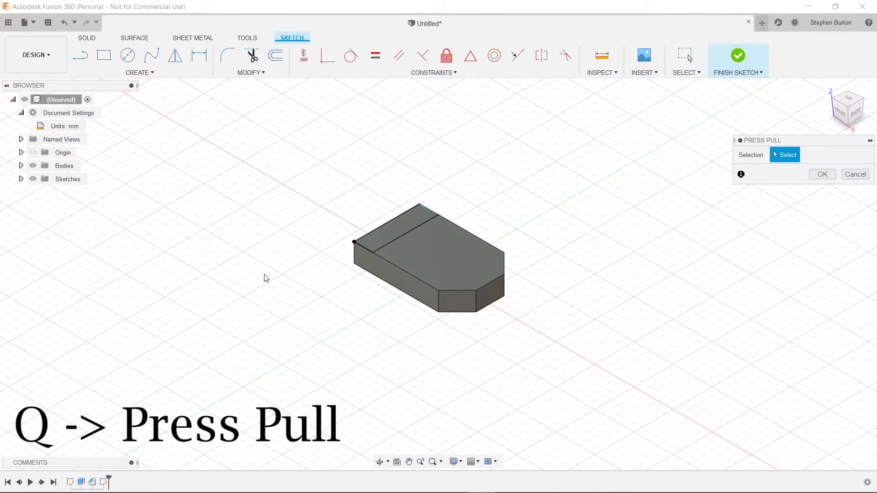
pyautogui.click(396, 237)
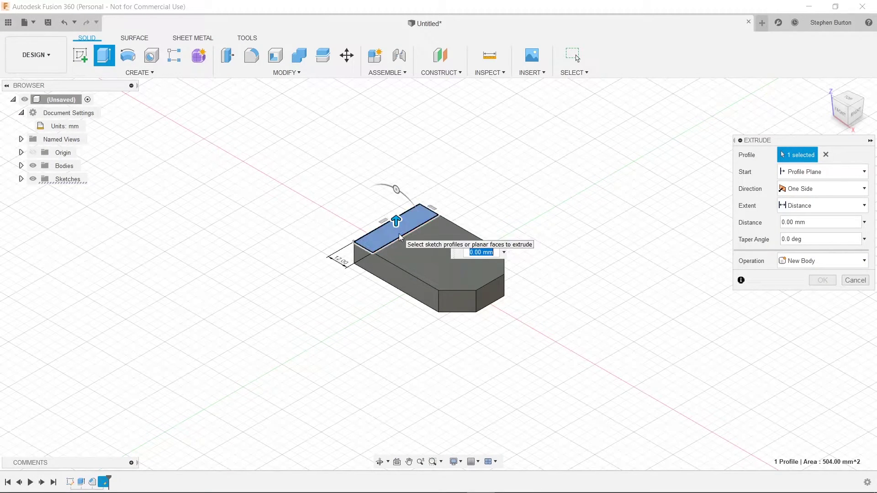
pyautogui.write('60-12')
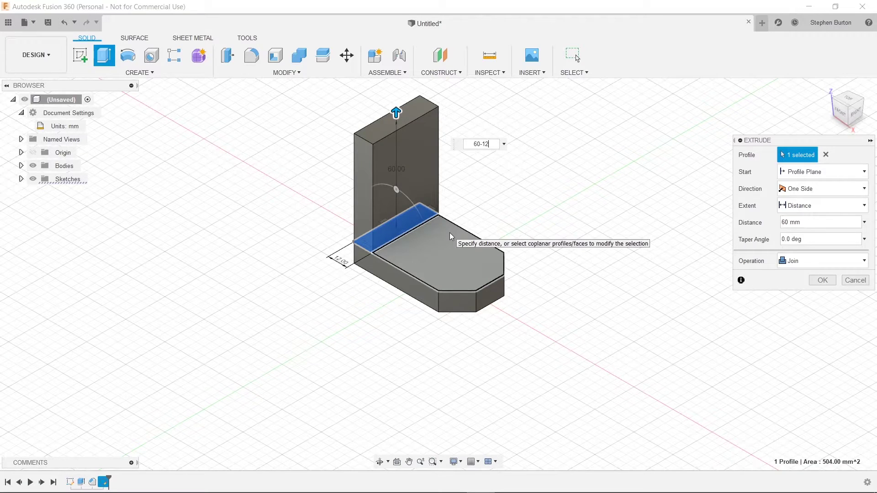
pyautogui.press('Return')
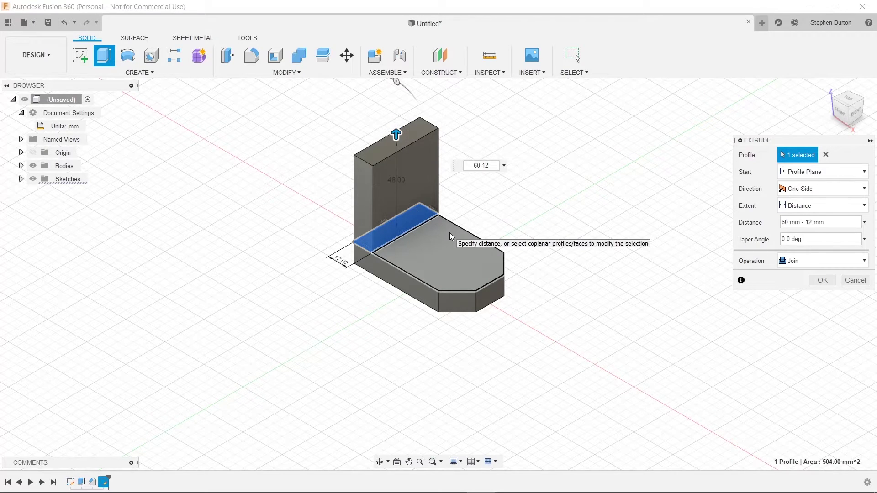
pyautogui.press('Return')
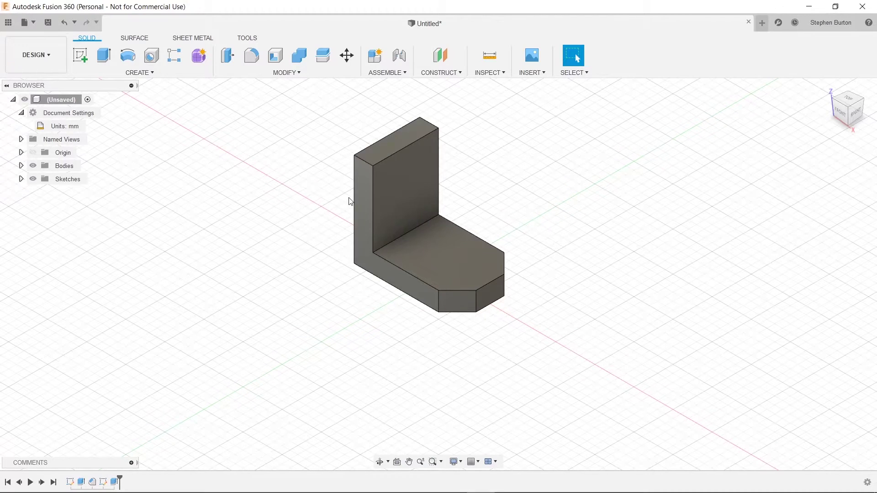
pyautogui.hotkey('alt', 'Tab')
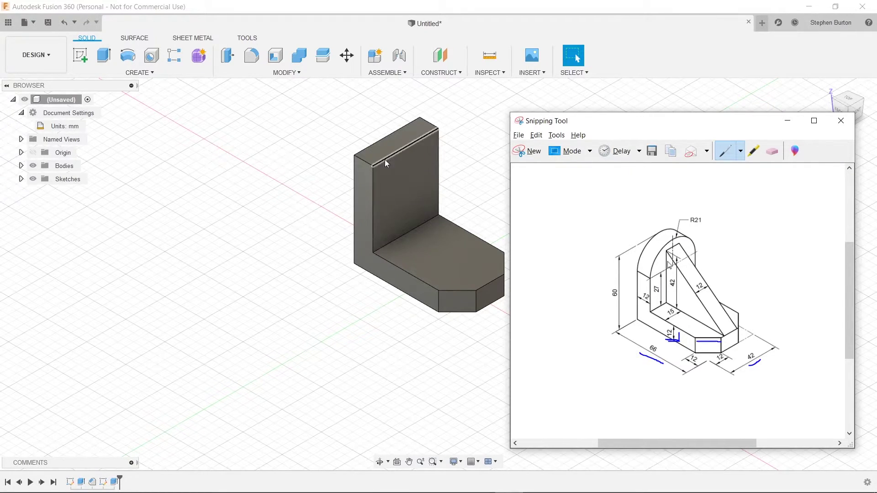
# - Fillet the upright wall's left and right top edges with a 21 mm radius
pyautogui.click(436, 145)
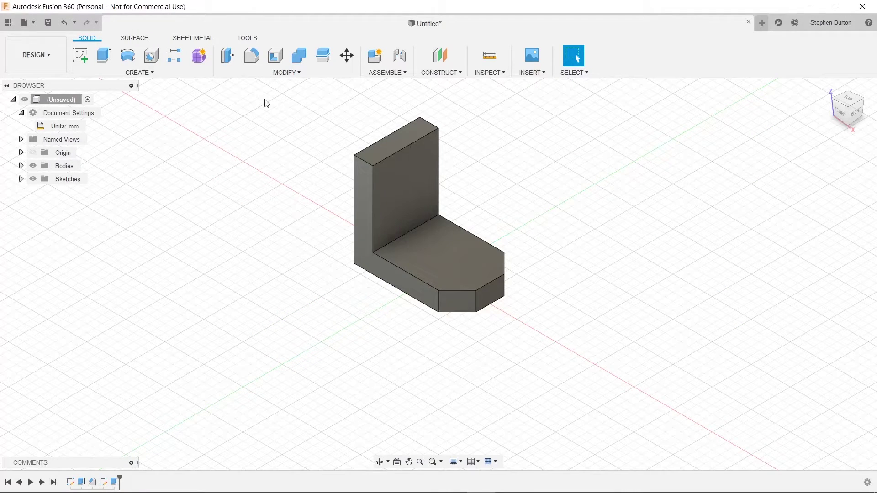
pyautogui.click(286, 73)
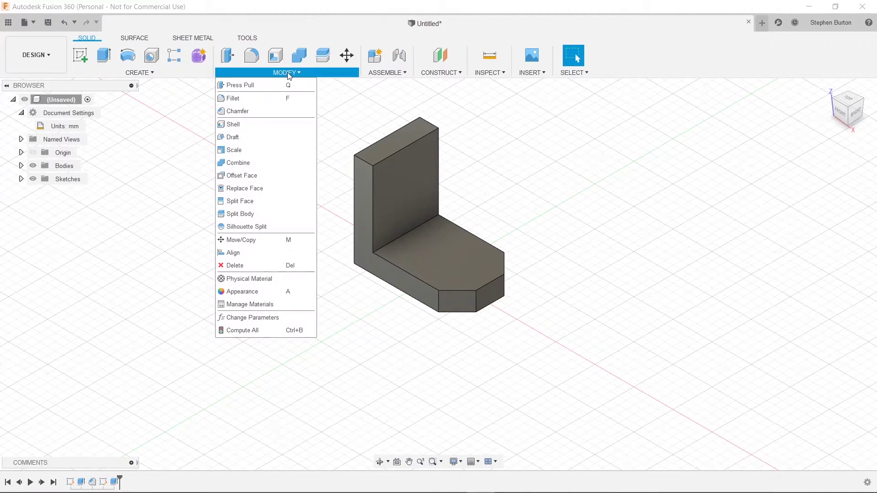
pyautogui.click(272, 97)
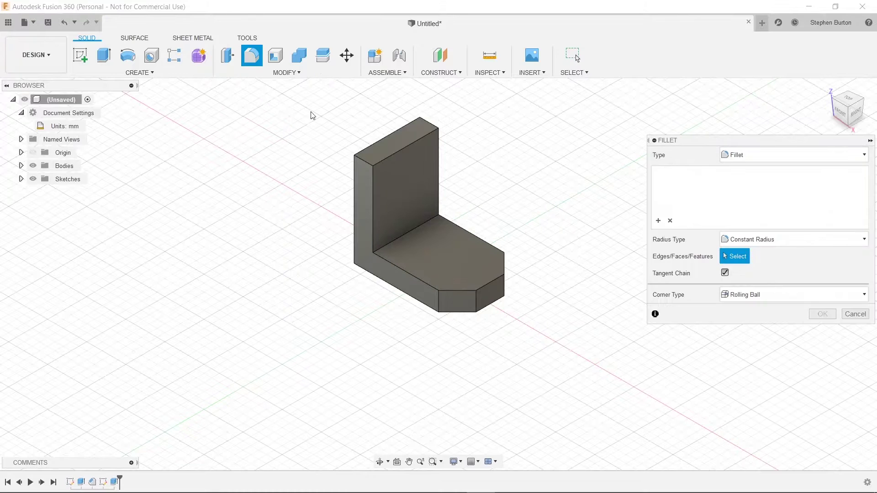
pyautogui.click(430, 128)
pyautogui.click(366, 162)
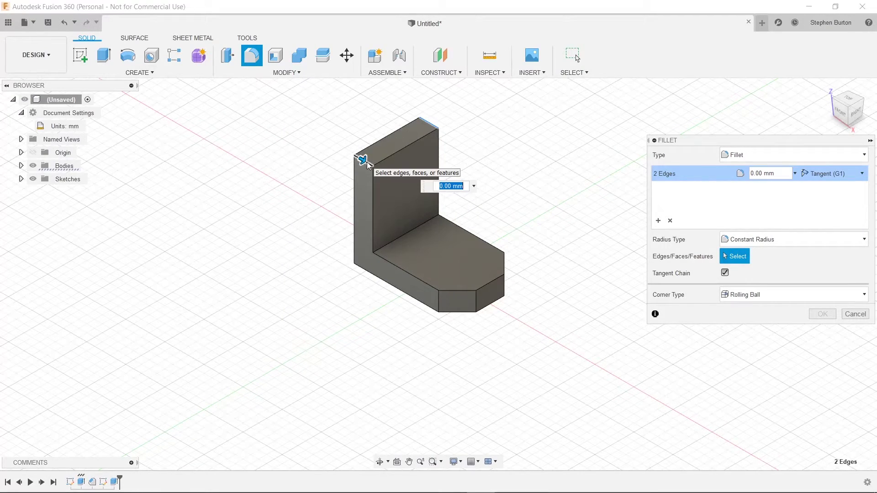
pyautogui.hotkey('alt', 'Tab')
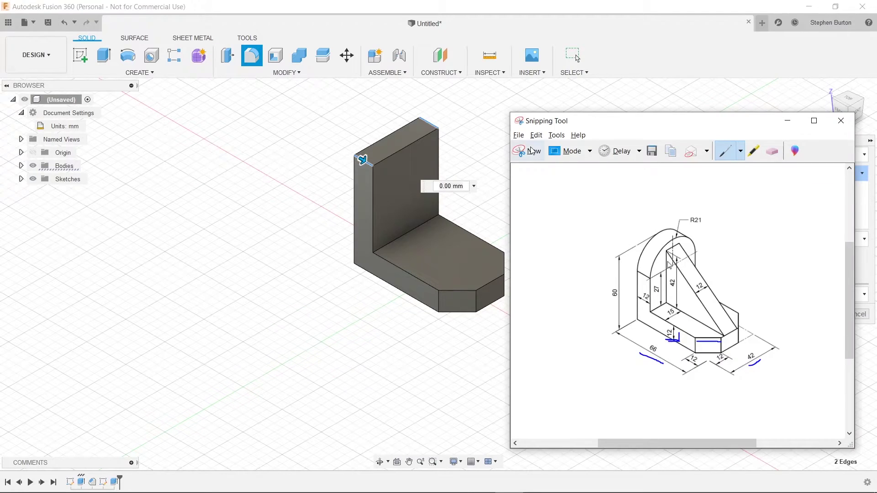
pyautogui.hotkey('alt', 'Tab')
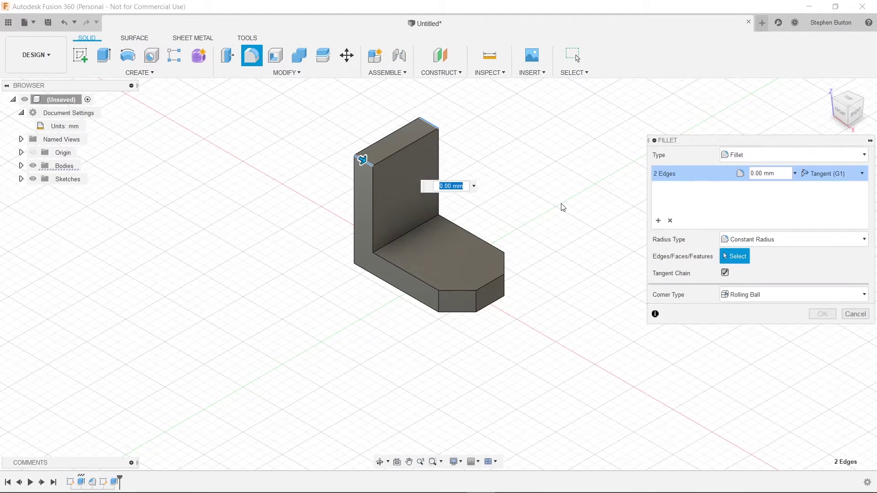
pyautogui.write('21')
pyautogui.press('Return')
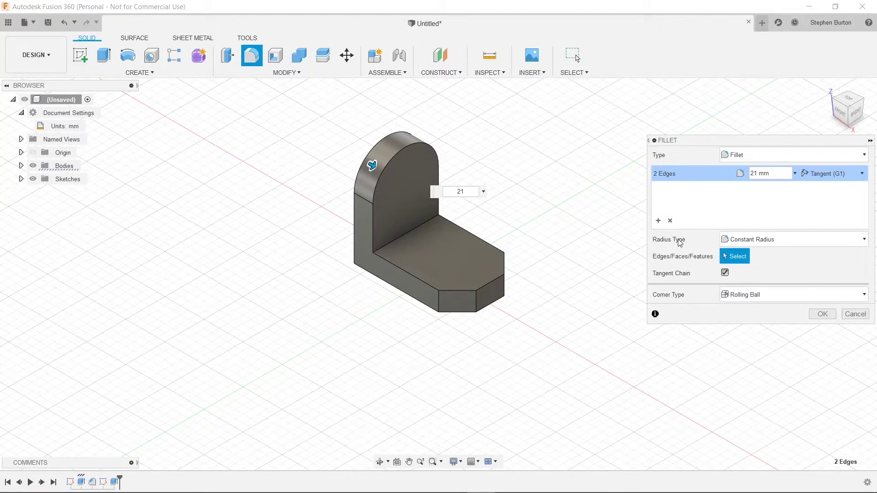
pyautogui.click(822, 315)
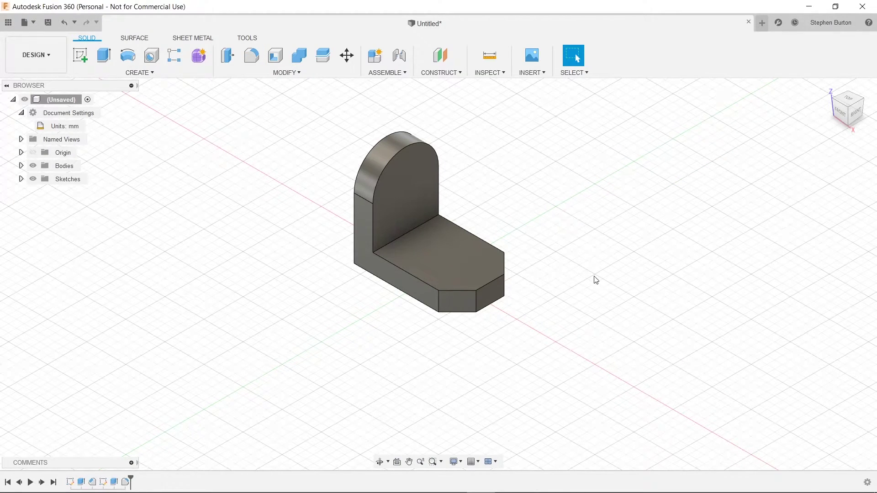
pyautogui.hotkey('alt', 'Tab')
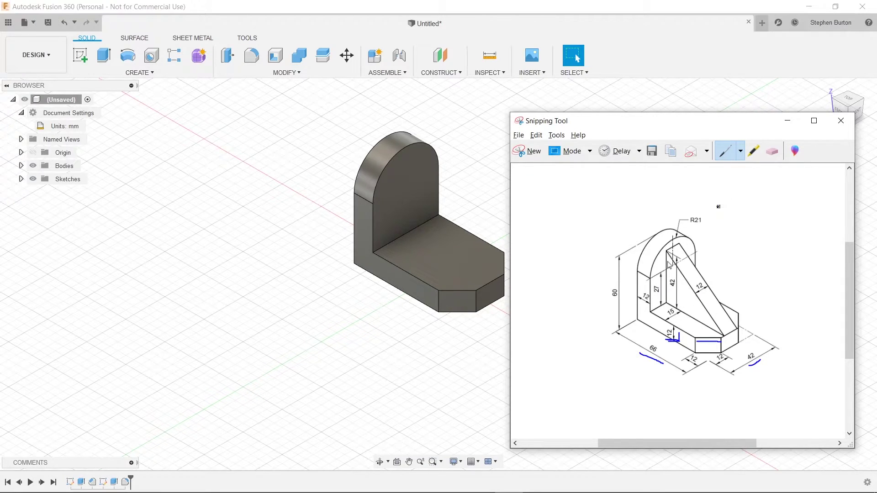
pyautogui.click(788, 121)
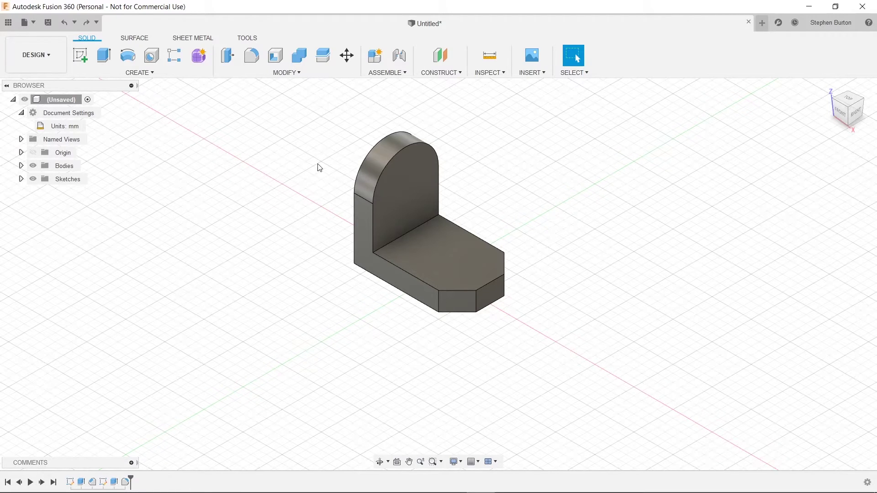
# - On the base's top face, draw a 12 mm wide rectangle from the wall to the chamfered end
pyautogui.click(83, 58)
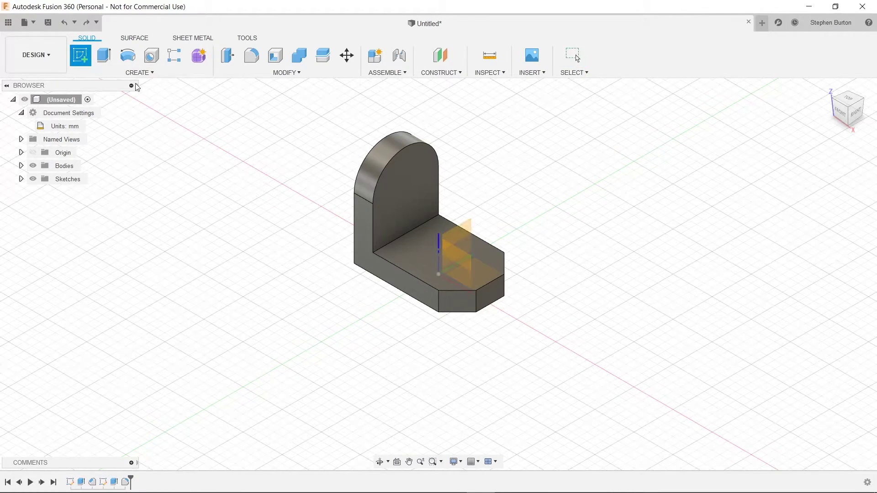
pyautogui.click(404, 252)
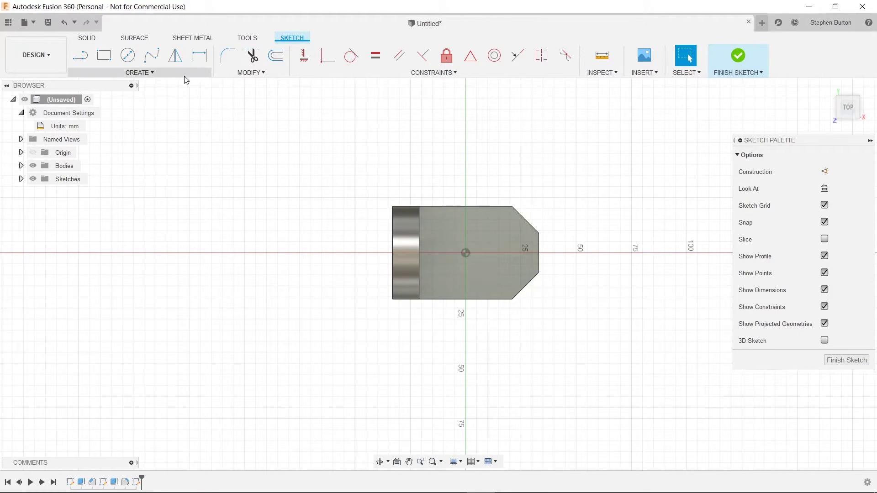
pyautogui.click(104, 55)
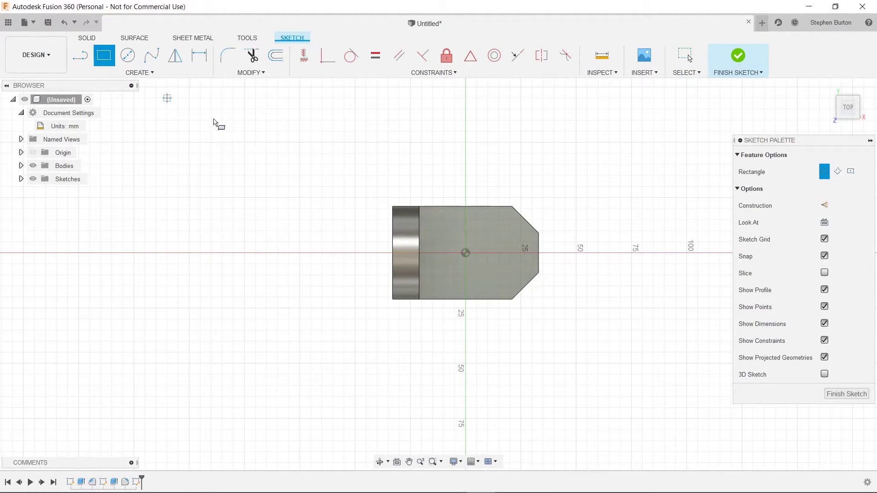
pyautogui.click(422, 265)
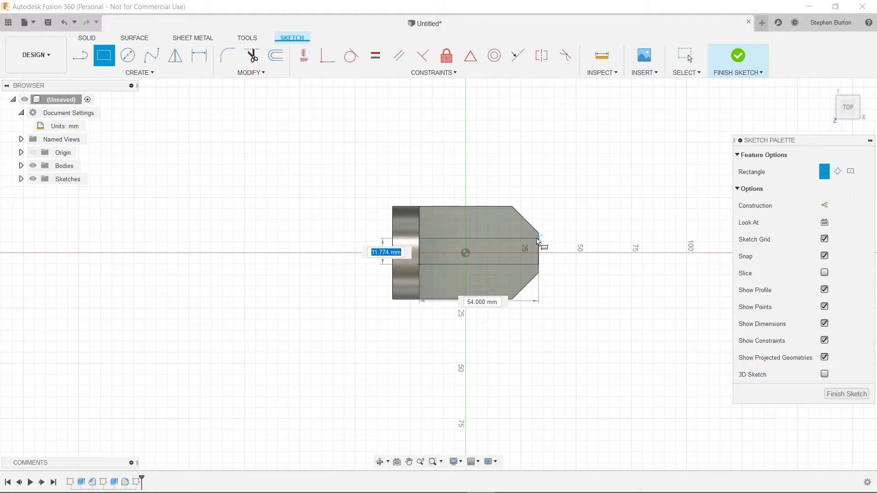
pyautogui.write('100')
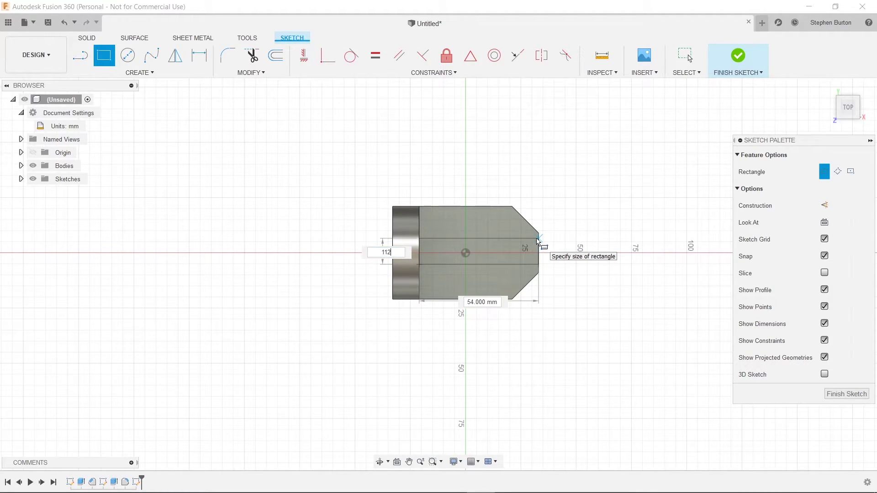
pyautogui.press('BackSpace')
pyautogui.press('BackSpace')
pyautogui.write('2')
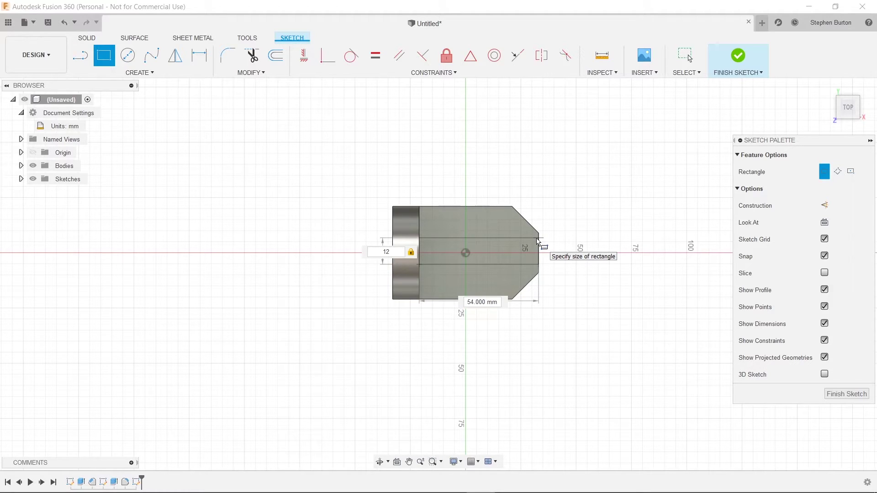
pyautogui.press('Return')
pyautogui.press('Return')
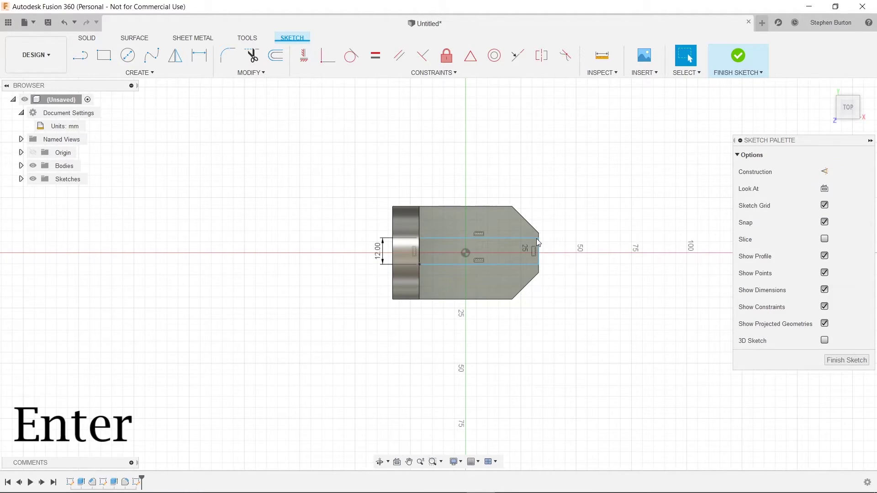
# - Review the 42 mm dimension on the Snipping Tool reference drawing, then put the drawing away
pyautogui.hotkey('alt', 'Tab')
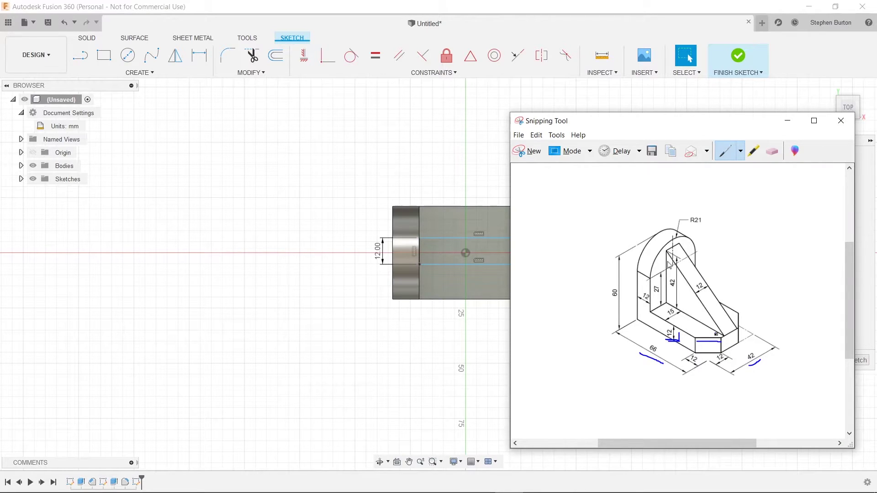
pyautogui.moveTo(752, 368); pyautogui.dragTo(765, 361)
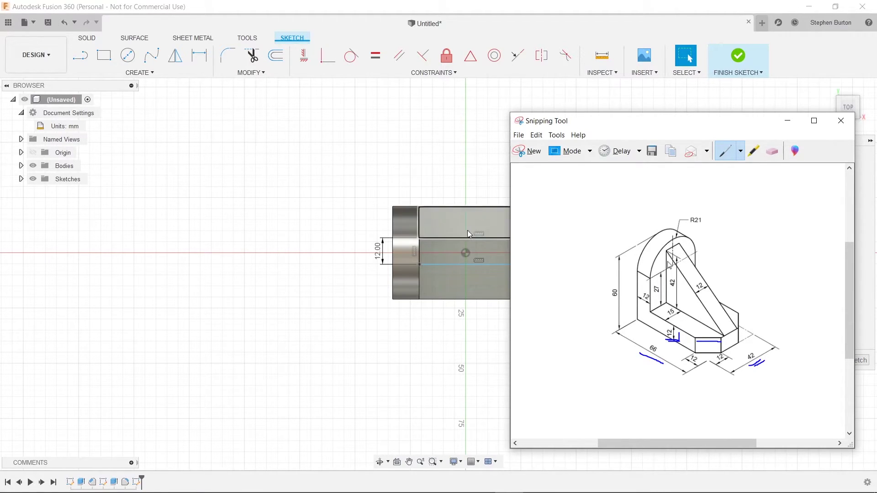
pyautogui.click(791, 124)
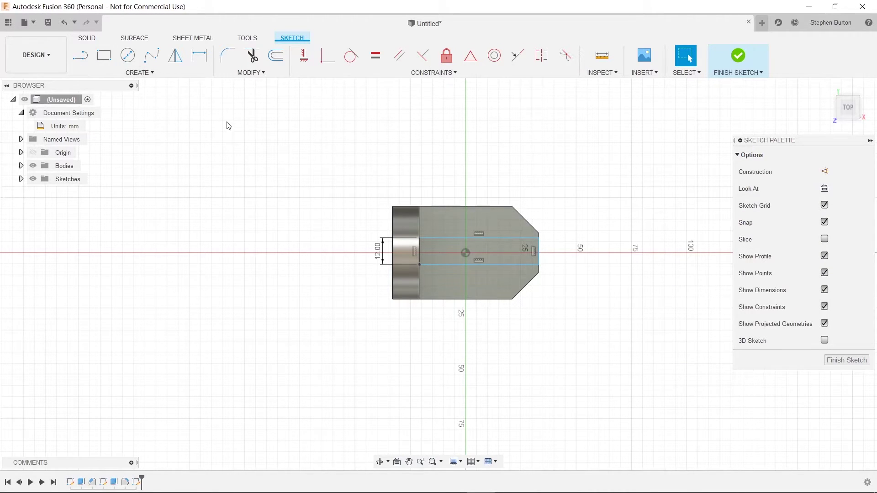
# - Dimension the gap from the strip's lower line to the base edge as 15 mm
pyautogui.press('d')
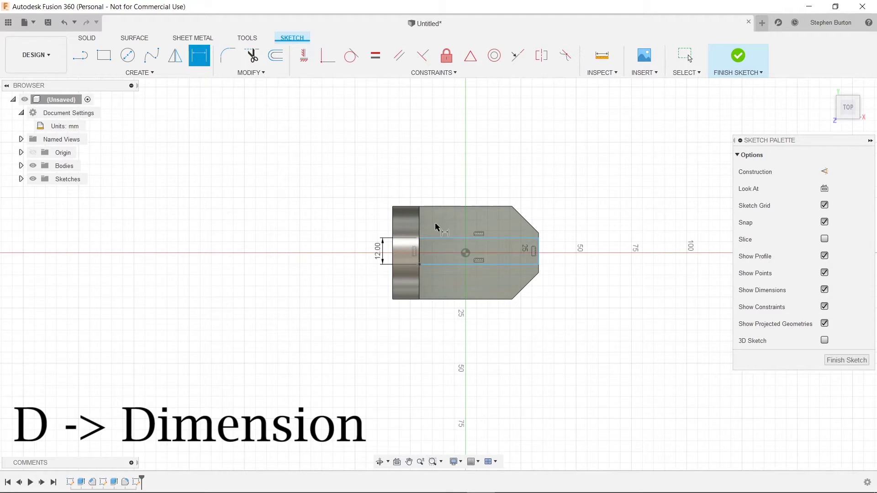
pyautogui.click(475, 266)
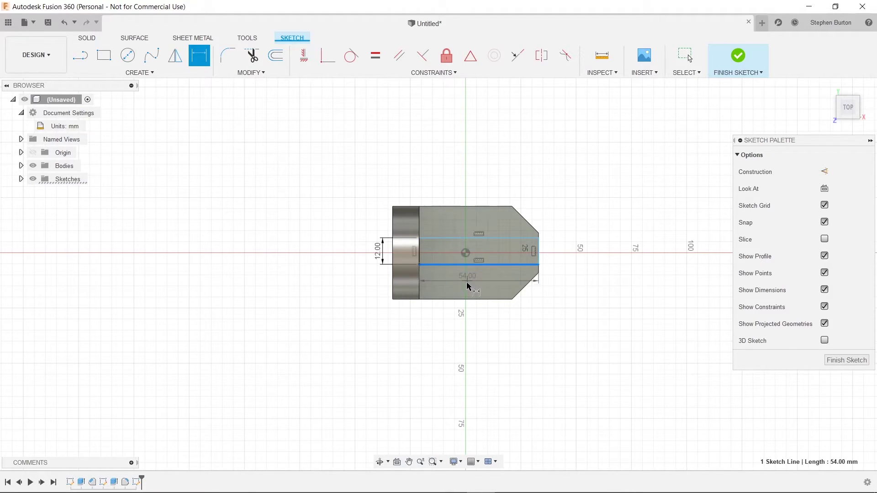
pyautogui.click(477, 265)
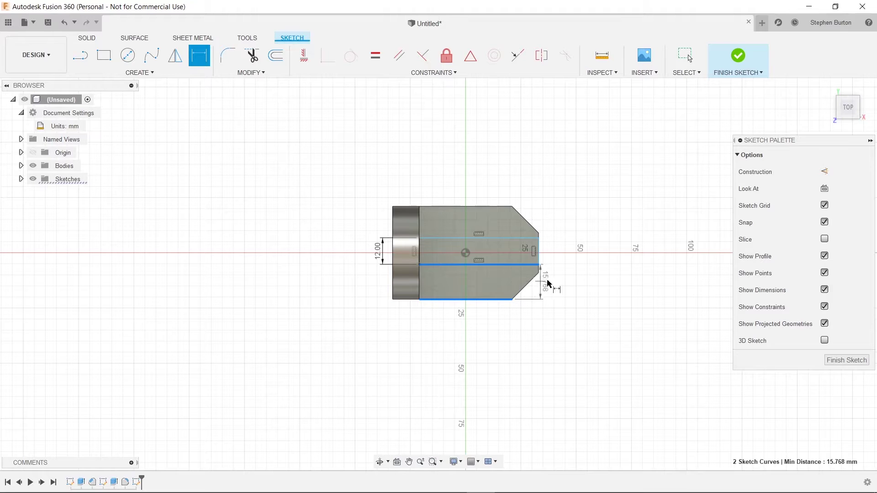
pyautogui.click(588, 286)
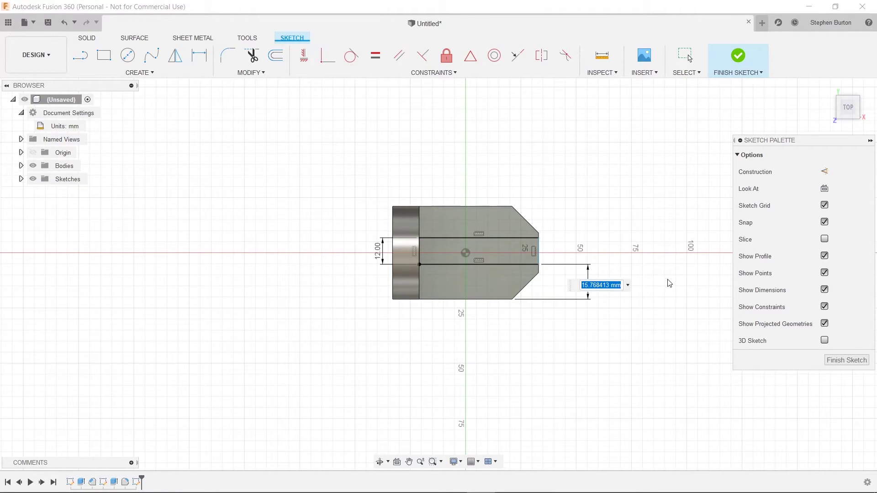
pyautogui.write('15')
pyautogui.press('Return')
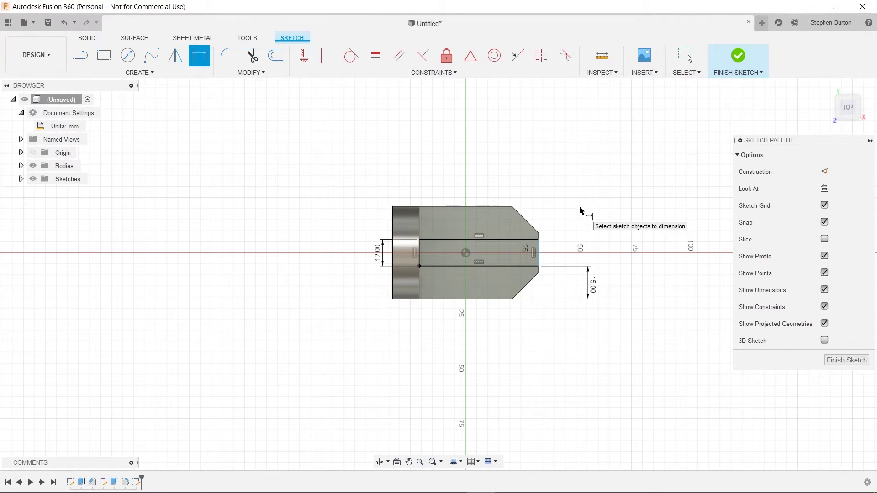
pyautogui.hotkey('alt', 'Tab')
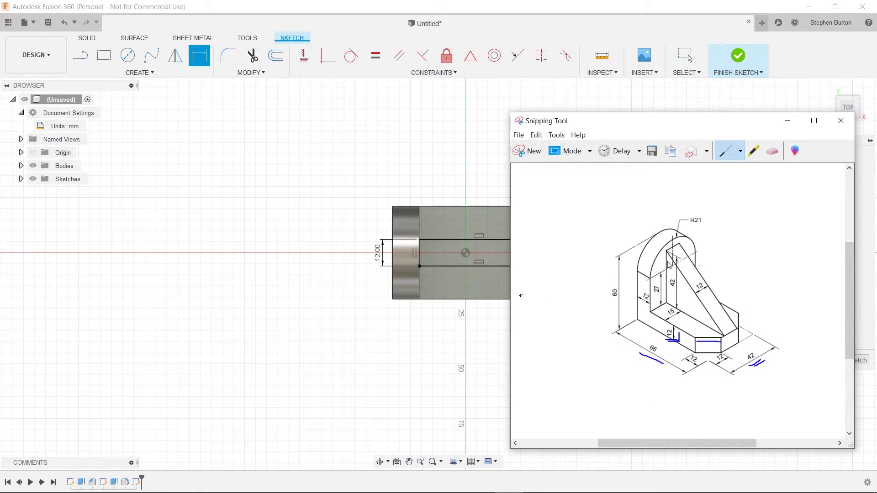
pyautogui.hotkey('alt', 'Tab')
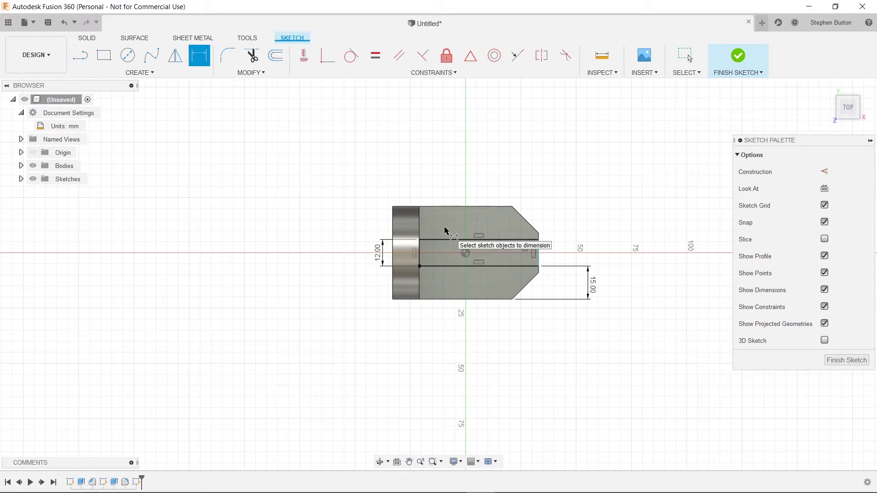
# - Press Pull the 12 mm strip profile 42 mm upward into a joined block
pyautogui.press('q')
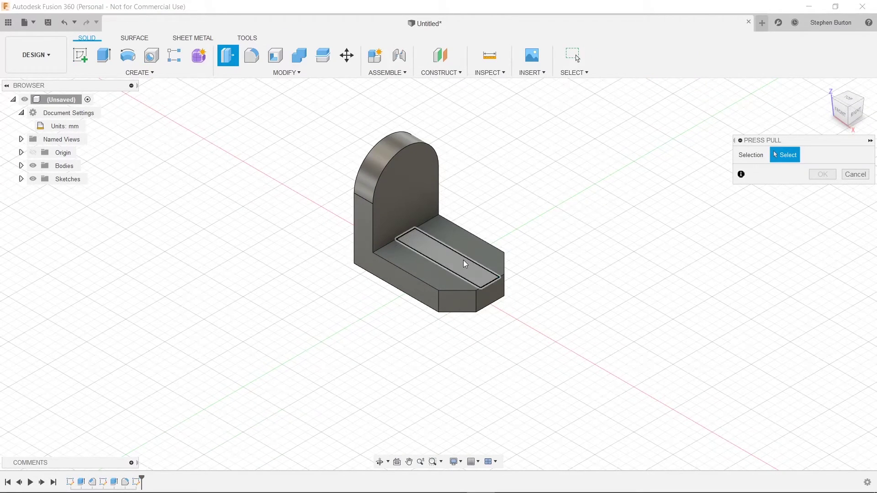
pyautogui.click(465, 264)
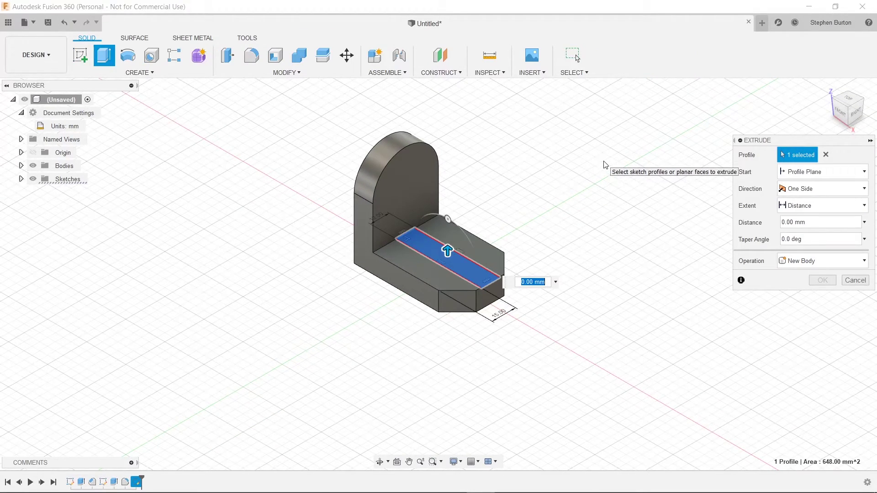
pyautogui.hotkey('alt', 'Tab')
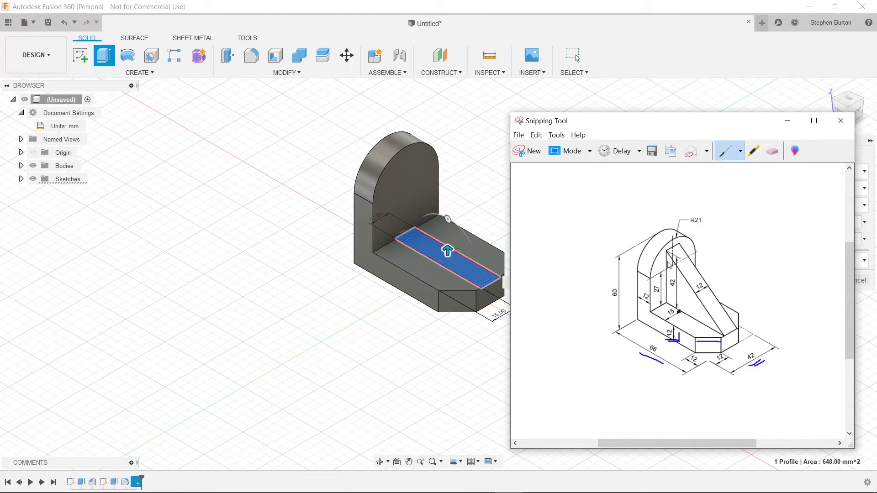
pyautogui.hotkey('alt', 'Tab')
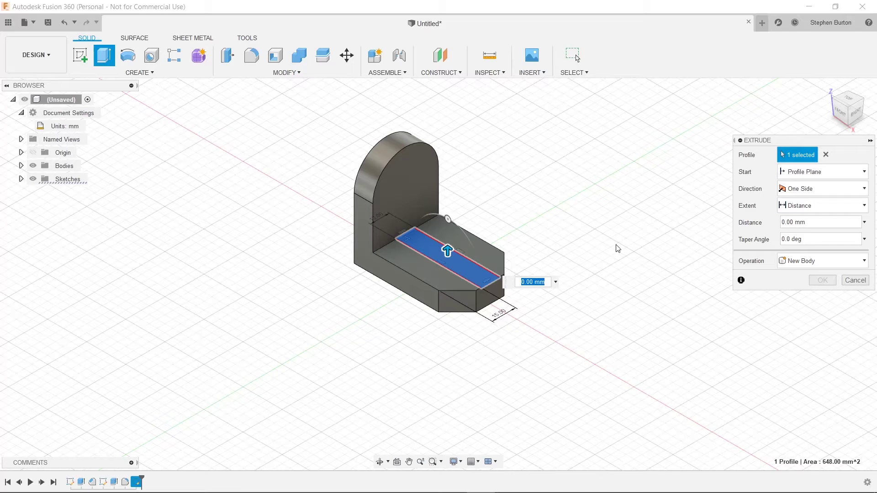
pyautogui.write('42')
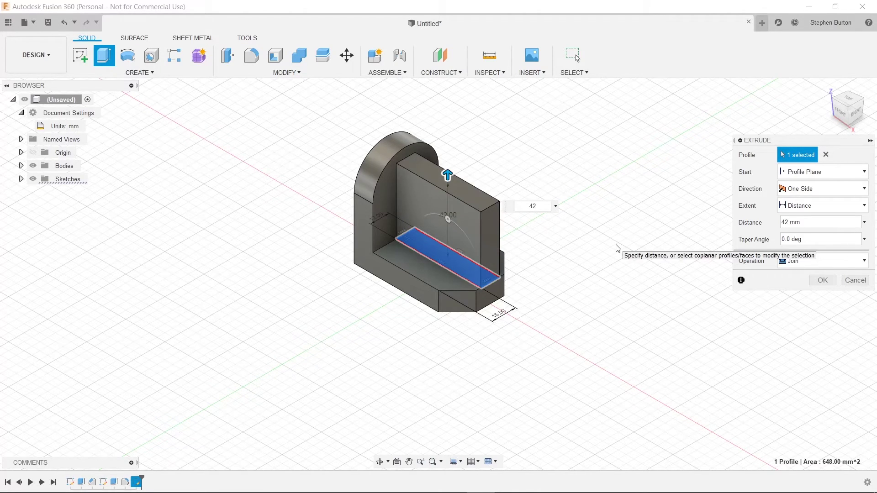
pyautogui.press('Return')
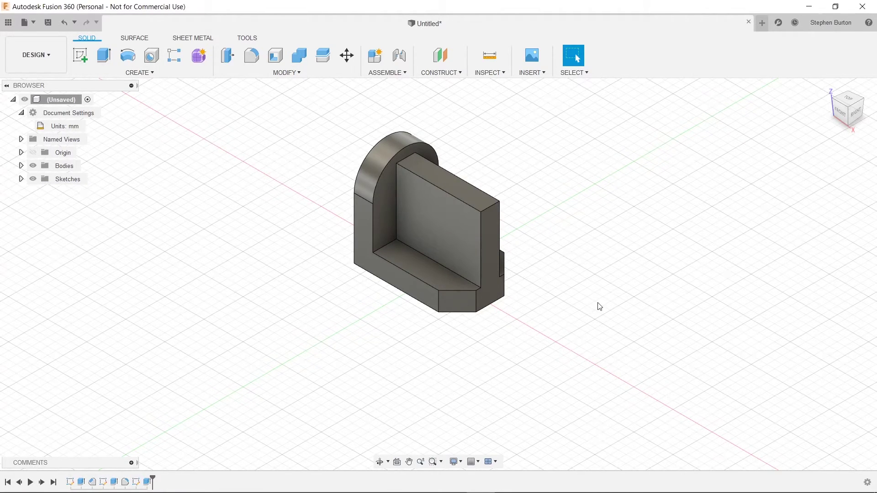
# - Minimize the Snipping Tool reference drawing and begin a new sketch with Create Sketch
pyautogui.hotkey('alt', 'Tab')
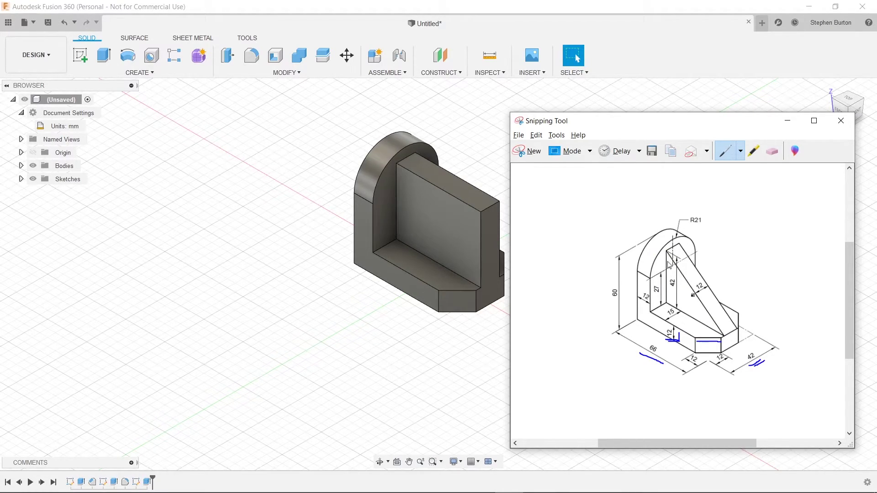
pyautogui.click(787, 120)
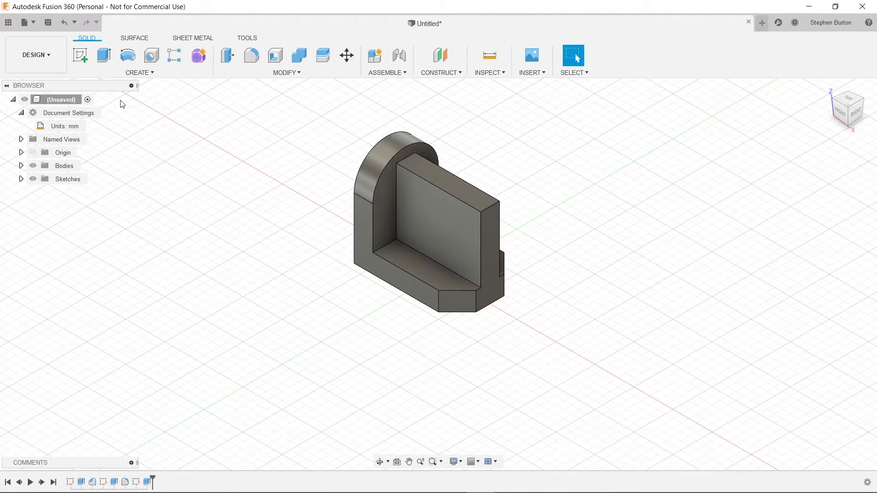
pyautogui.click(81, 56)
# - On the tall block's front face, draw the corner-to-corner diagonal, top edge and right edge
pyautogui.click(412, 207)
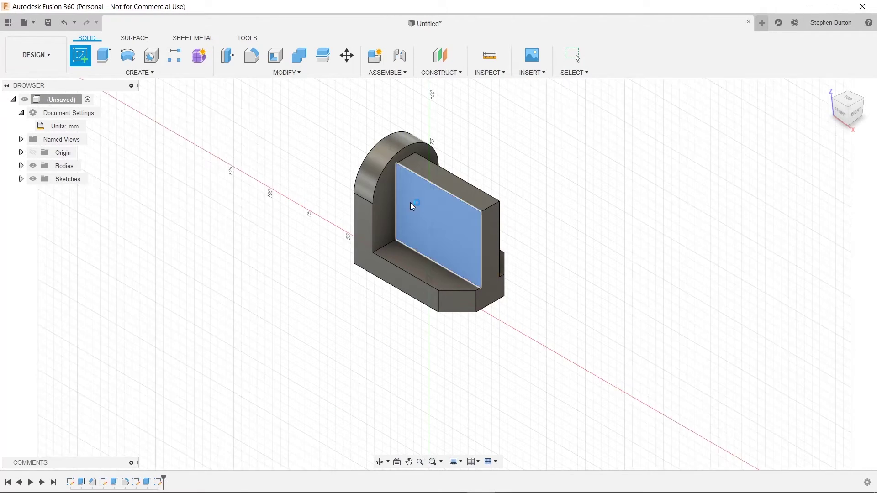
pyautogui.scroll(3, 474, 289)
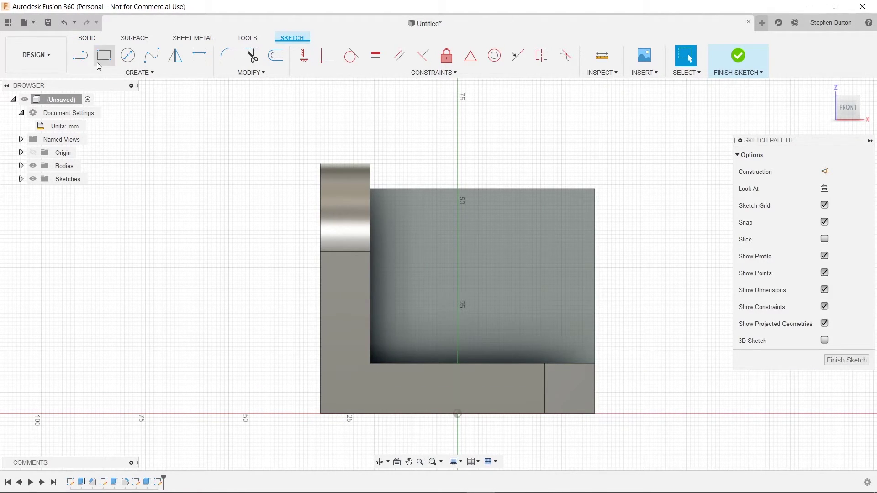
pyautogui.click(81, 56)
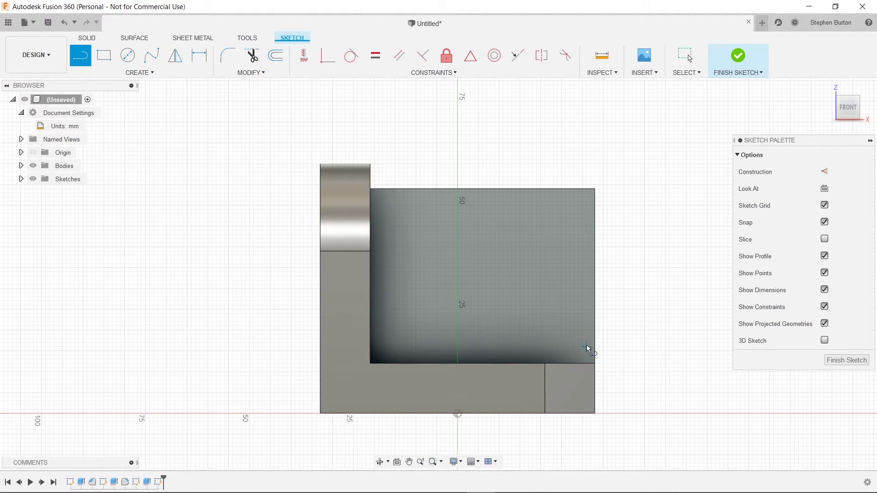
pyautogui.click(370, 189)
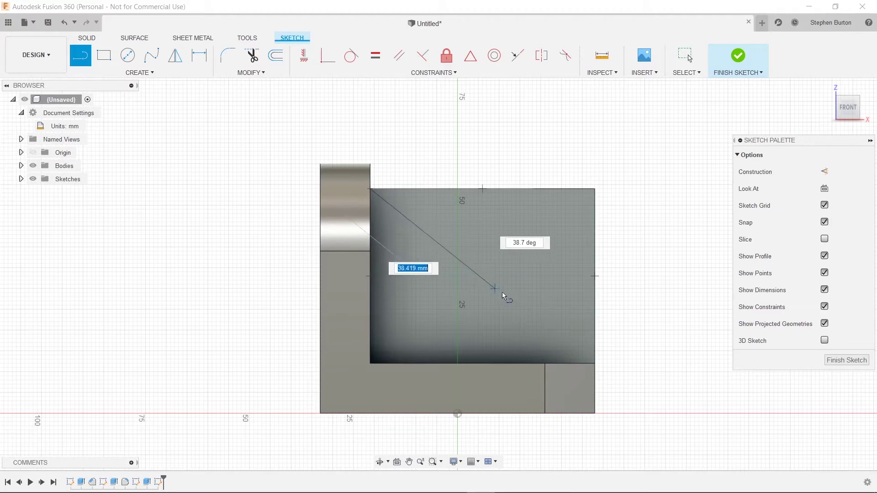
pyautogui.doubleClick(594, 364)
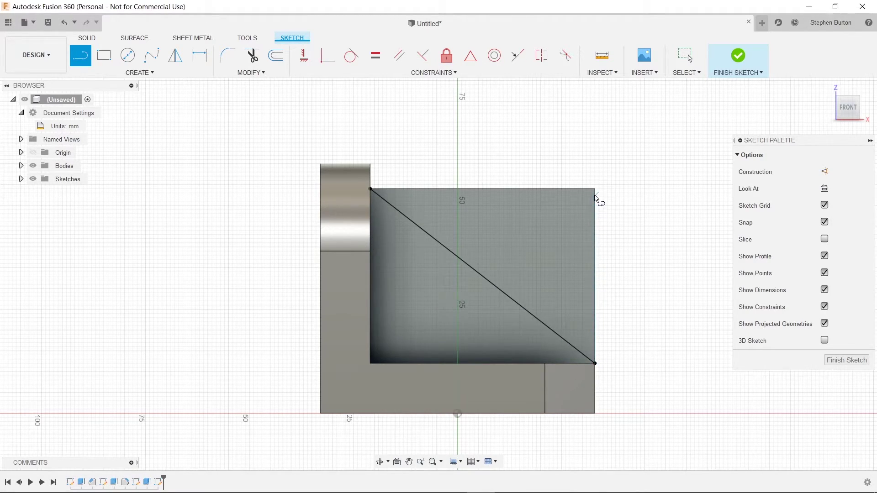
pyautogui.click(595, 189)
pyautogui.doubleClick(371, 189)
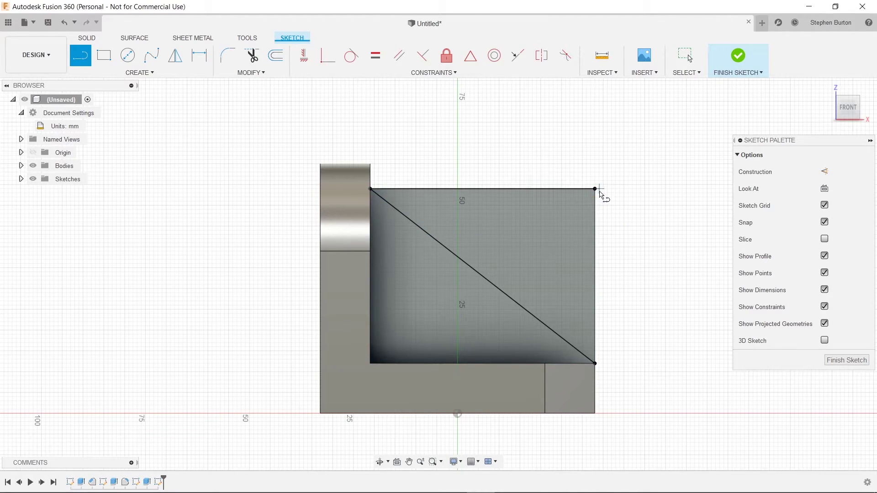
pyautogui.click(594, 189)
pyautogui.doubleClick(595, 363)
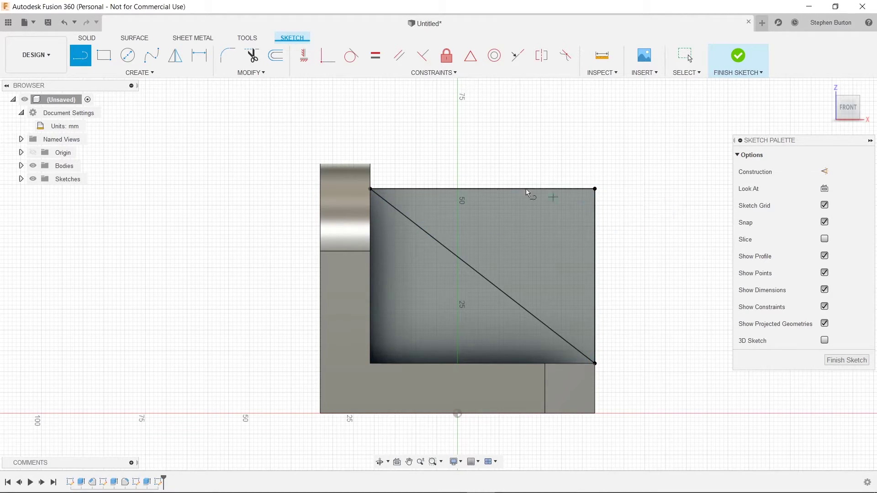
# - Cut the upper-right triangle profile 12 mm deep with Press Pull
pyautogui.press('q')
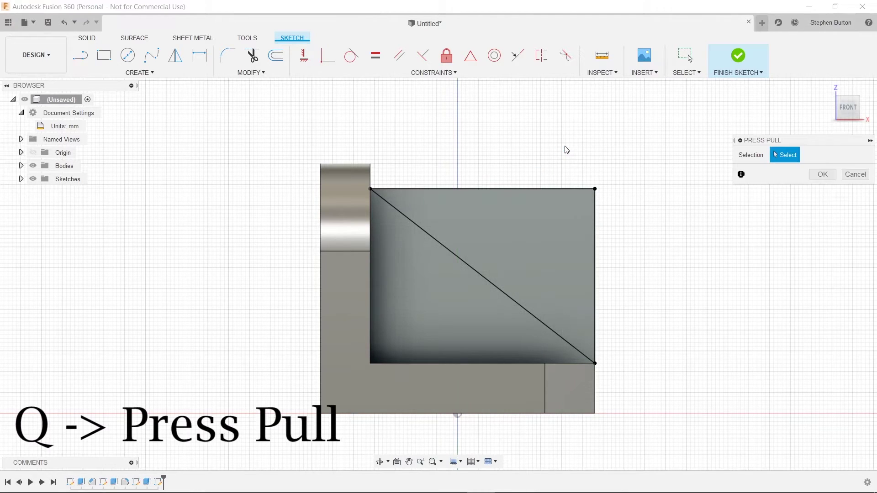
pyautogui.click(544, 235)
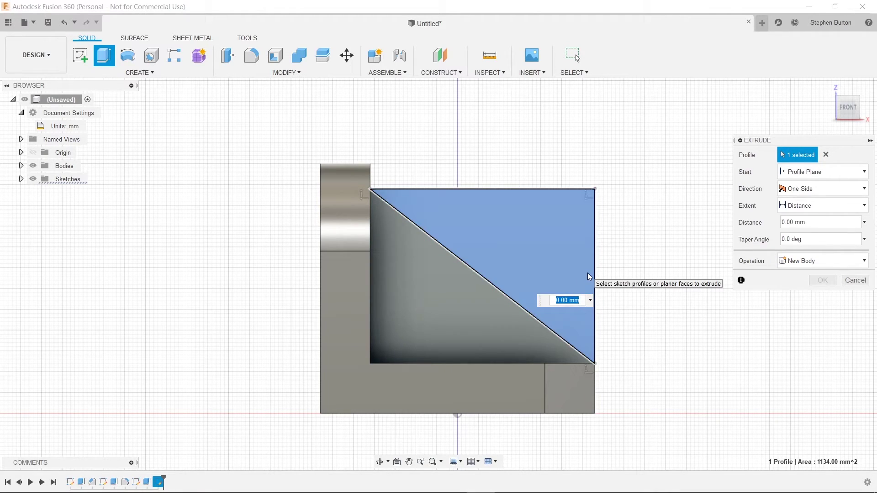
pyautogui.press('BackSpace')
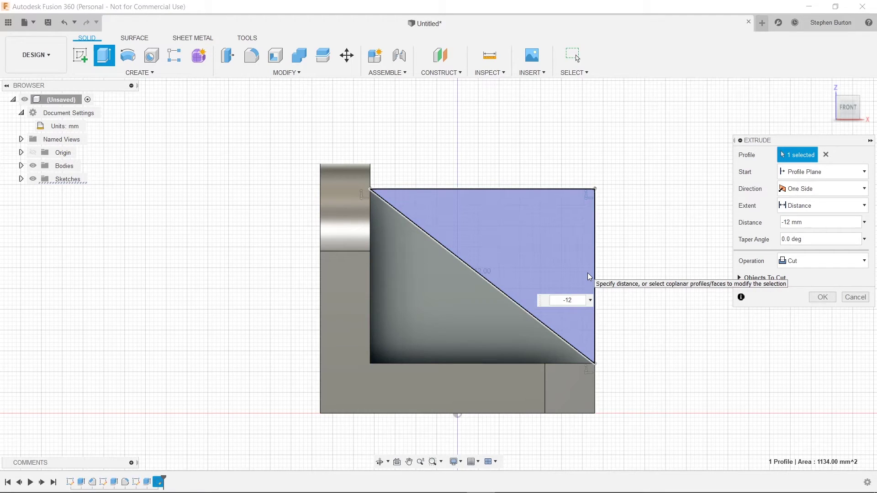
pyautogui.press('Return')
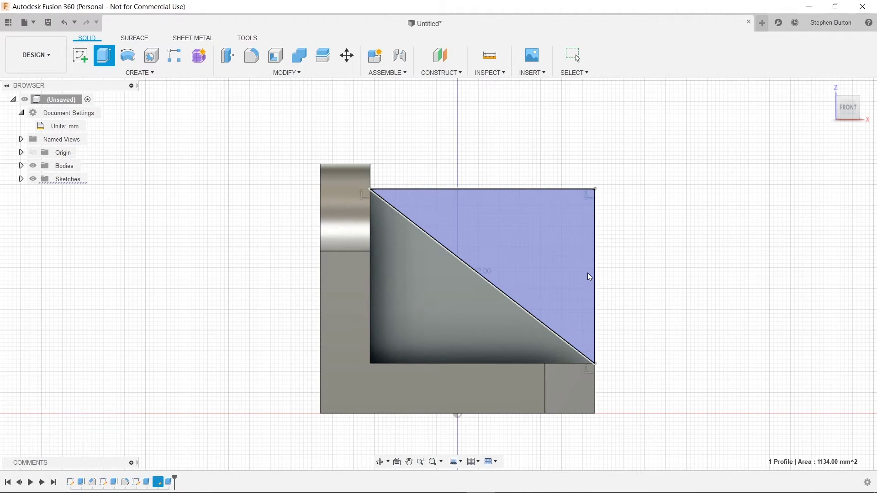
pyautogui.keyDown('shift'); pyautogui.moveTo(673, 249); pyautogui.dragTo(673, 248, button='middle'); pyautogui.keyUp('shift')
pyautogui.moveTo(673, 249); pyautogui.dragTo(636, 272)
pyautogui.press('Escape')
pyautogui.scroll(-3, 627, 296)
pyautogui.scroll(-2, 630, 298)
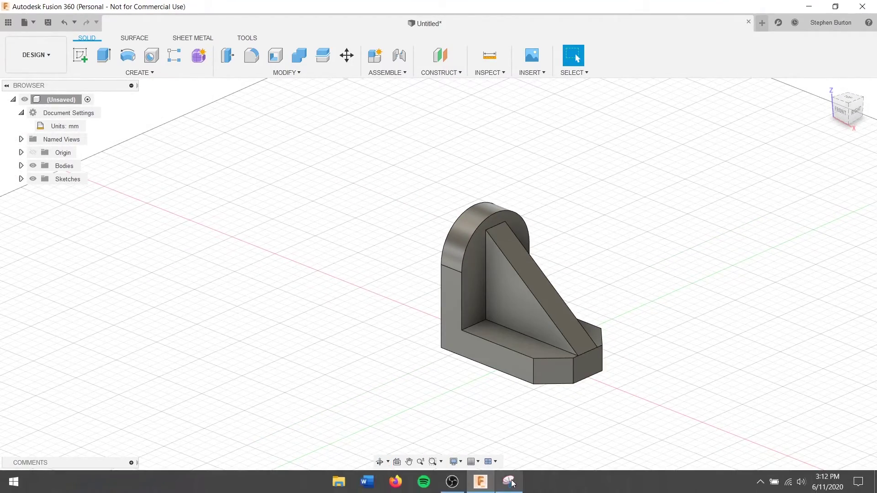
# - Check the reference drawing, then drag the timeline marker back to just after Sketch3
pyautogui.click(507, 482)
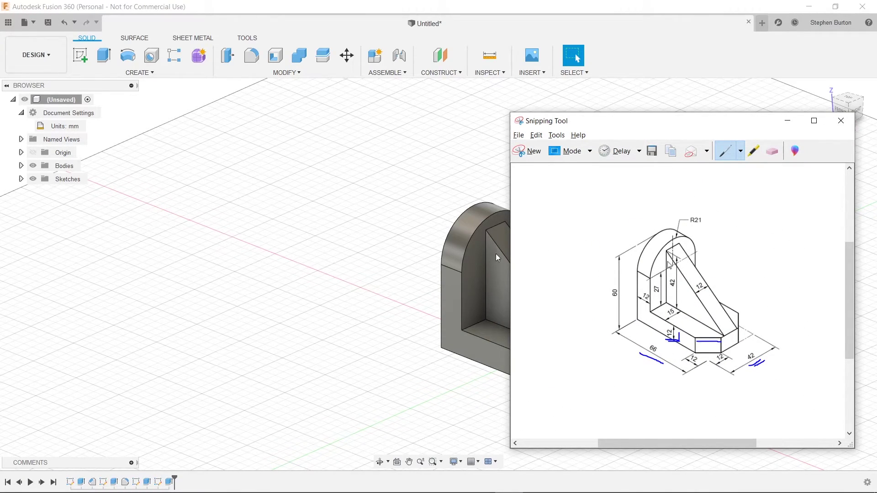
pyautogui.click(397, 269)
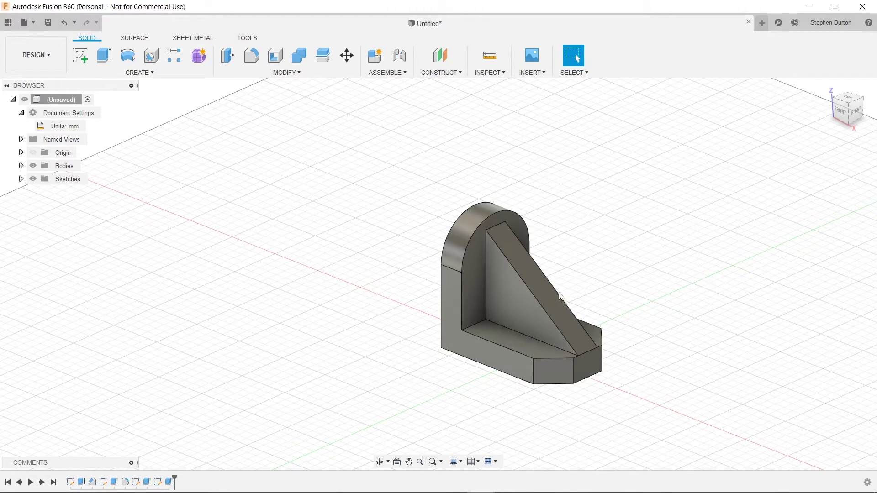
pyautogui.click(136, 483)
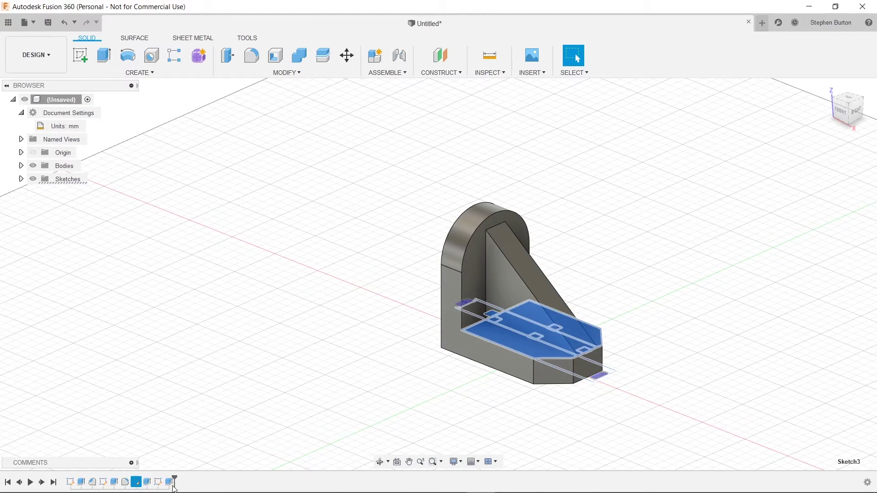
pyautogui.moveTo(174, 487)
pyautogui.mouseDown()
pyautogui.moveTo(170, 478)
pyautogui.moveTo(131, 481)
pyautogui.mouseUp()
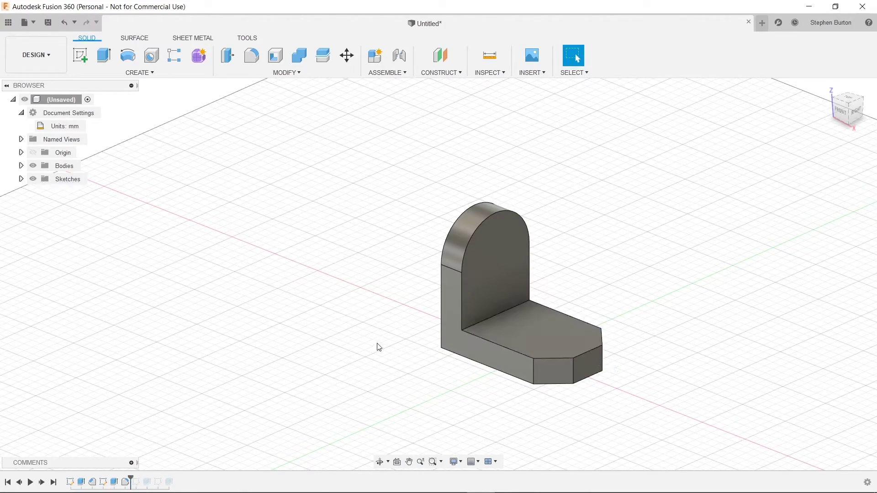
pyautogui.keyDown('shift'); pyautogui.moveTo(655, 278); pyautogui.dragTo(671, 293, button='middle'); pyautogui.keyUp('shift')
pyautogui.keyDown('shift'); pyautogui.moveTo(554, 308); pyautogui.dragTo(566, 288, button='middle'); pyautogui.keyUp('shift')
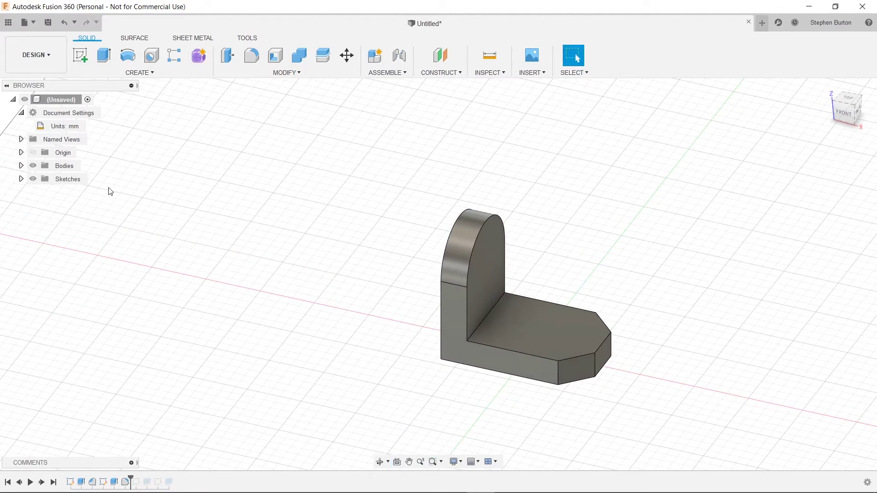
# - On the front plane, draw a closed triangle between the upright wall's inner face and the base
pyautogui.click(82, 53)
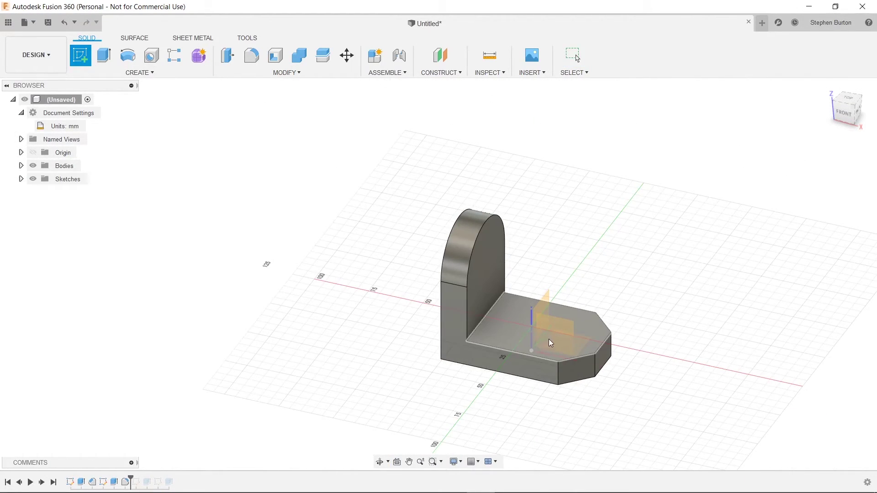
pyautogui.moveTo(675, 270); pyautogui.dragTo(675, 264, button='middle')
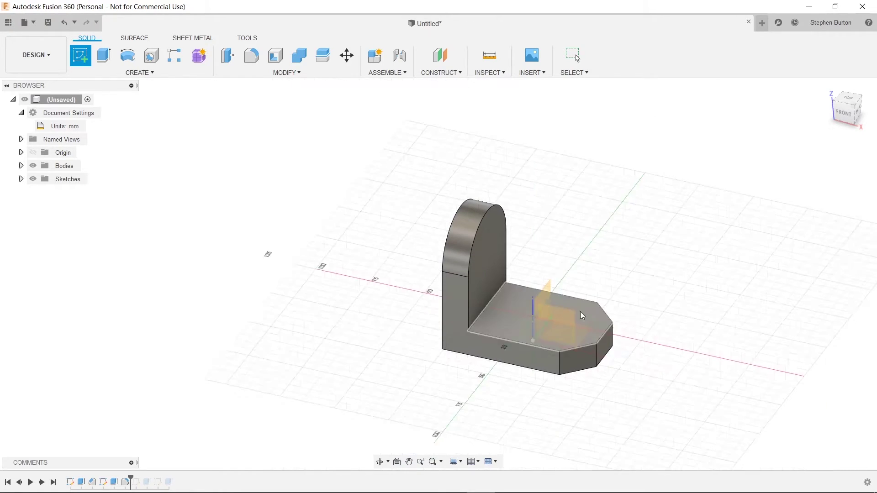
pyautogui.click(564, 318)
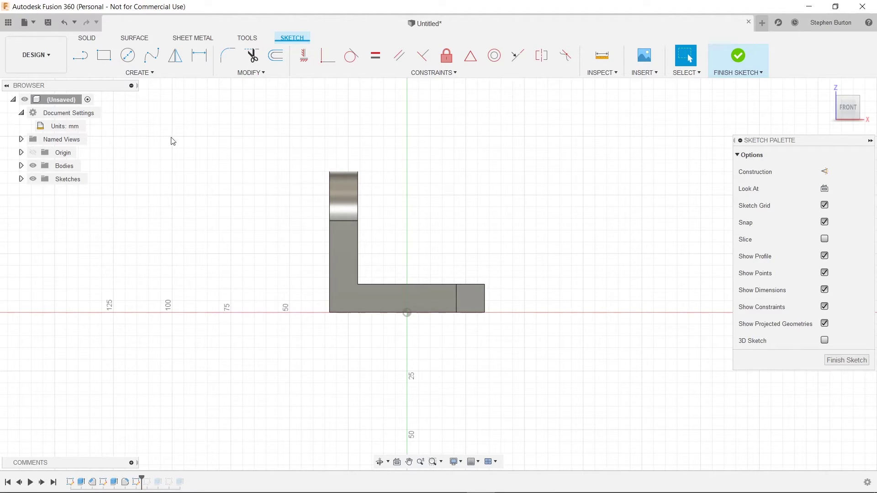
pyautogui.click(82, 59)
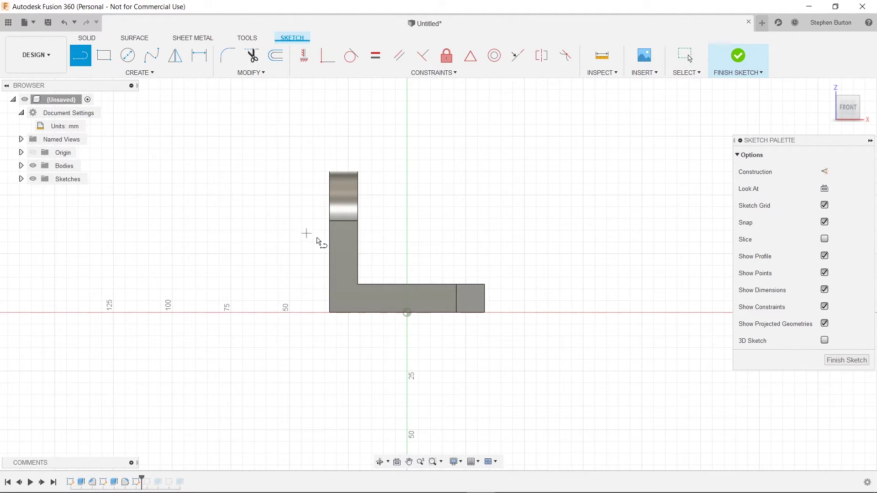
pyautogui.scroll(4, 307, 234)
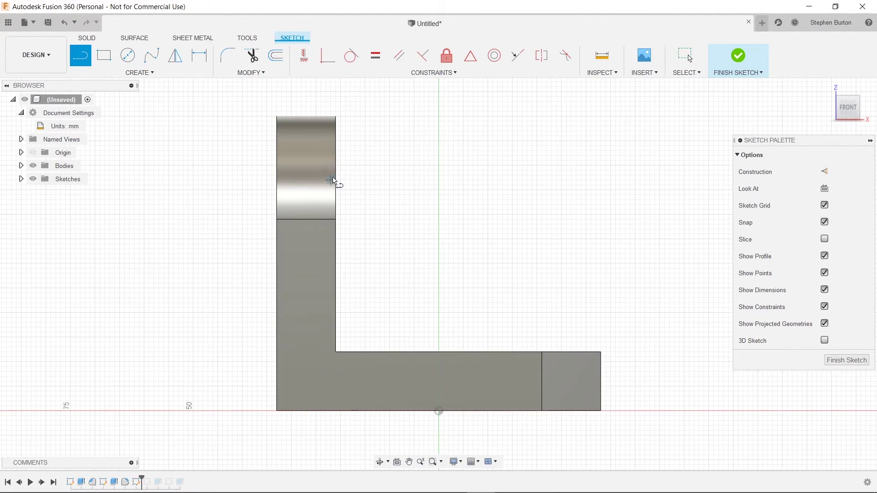
pyautogui.click(335, 145)
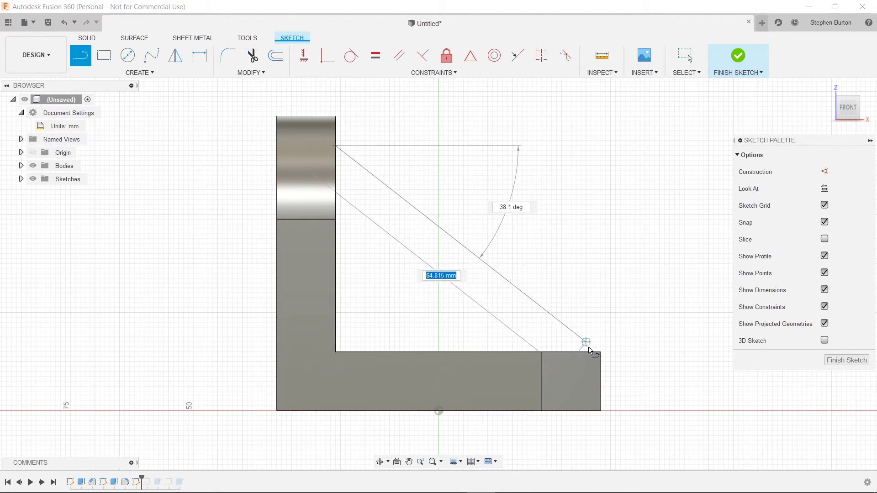
pyautogui.click(601, 352)
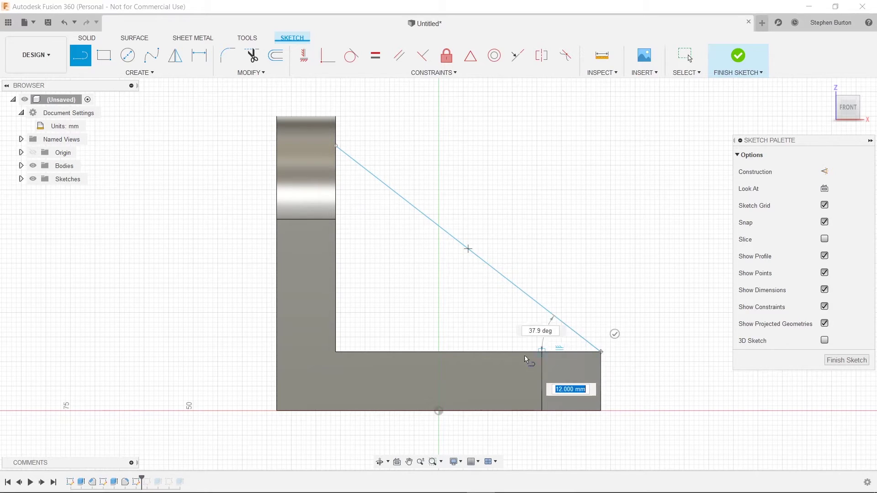
pyautogui.click(336, 352)
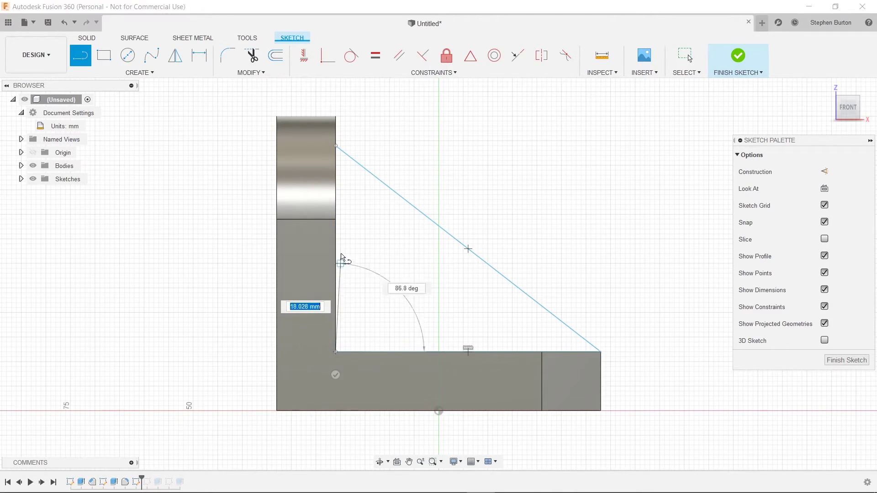
pyautogui.click(336, 146)
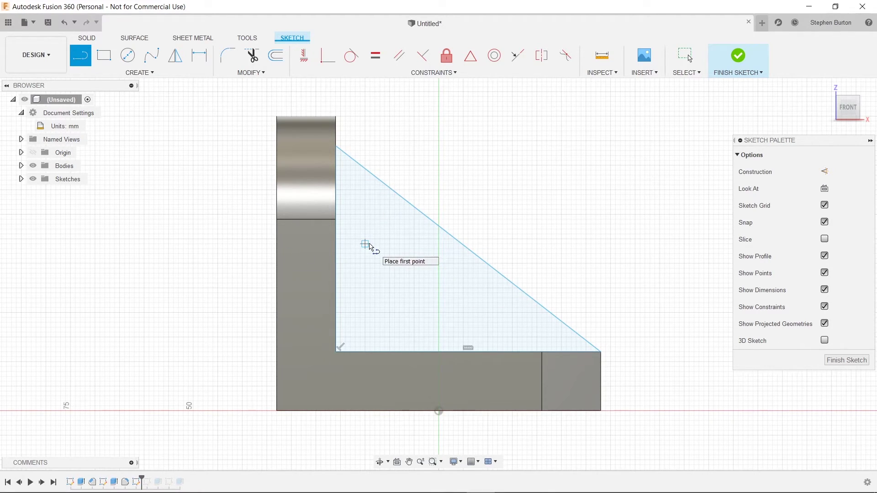
# - Dimension the triangle's vertical edge to 42 mm
pyautogui.press('d')
pyautogui.click(339, 258)
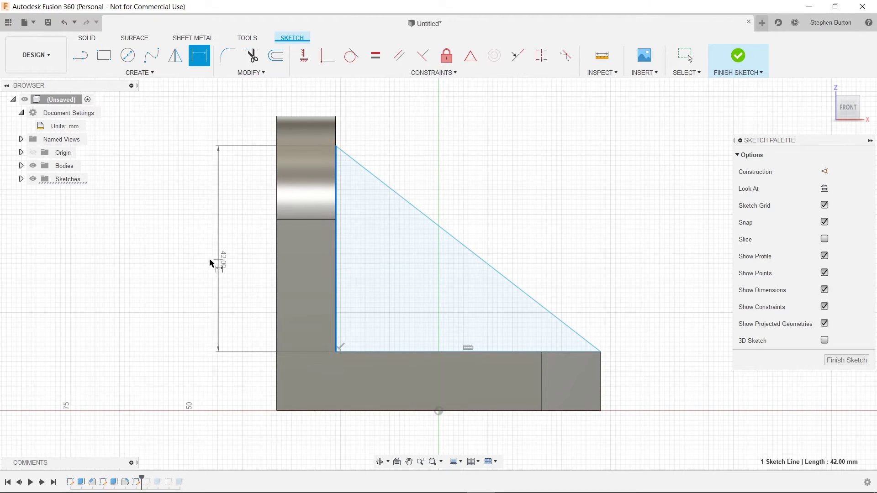
pyautogui.click(193, 283)
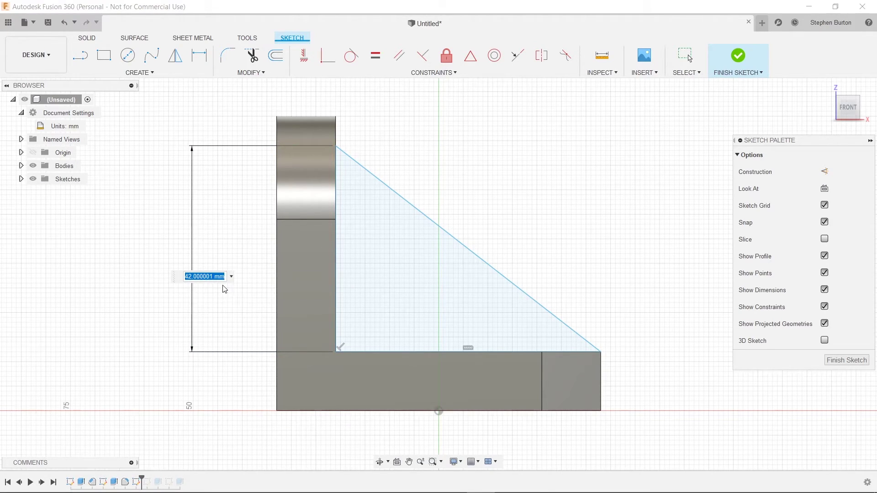
pyautogui.write('42')
pyautogui.press('Return')
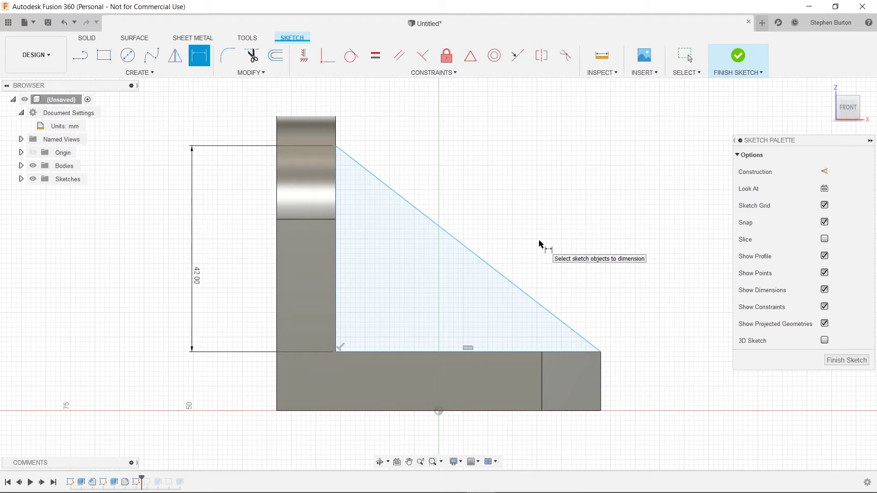
# - Extrude the triangle profile symmetrically by 6 mm, joined to the bracket
pyautogui.press('q')
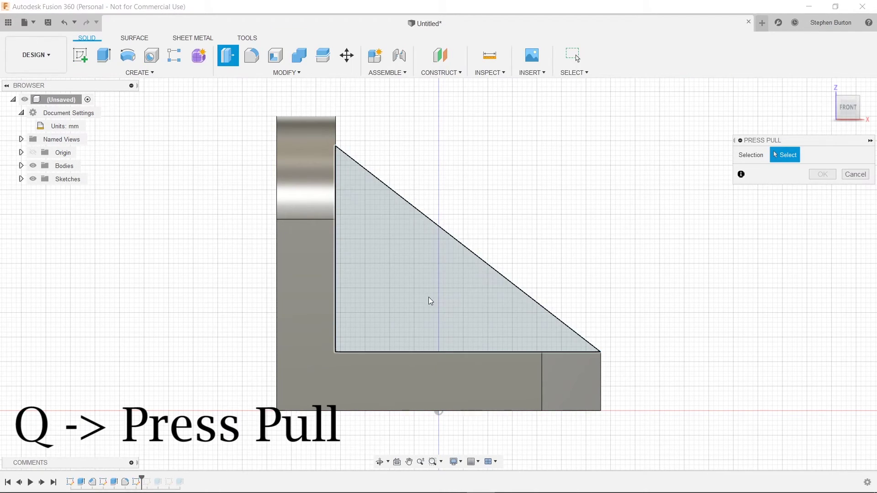
pyautogui.click(416, 282)
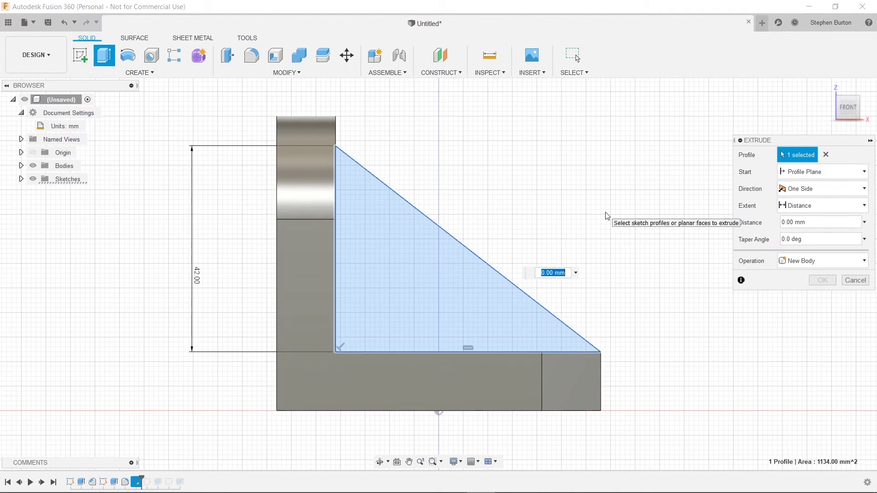
pyautogui.keyDown('shift'); pyautogui.moveTo(609, 214); pyautogui.dragTo(564, 231, button='middle'); pyautogui.keyUp('shift')
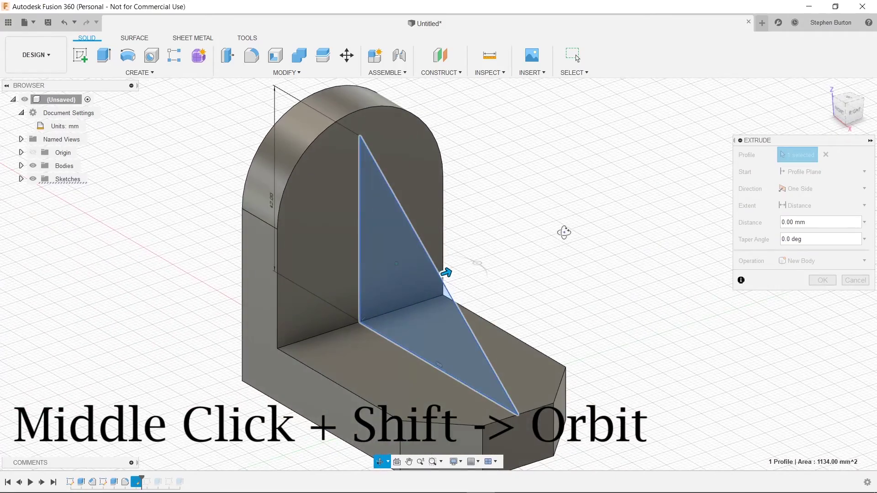
pyautogui.scroll(-2, 567, 236)
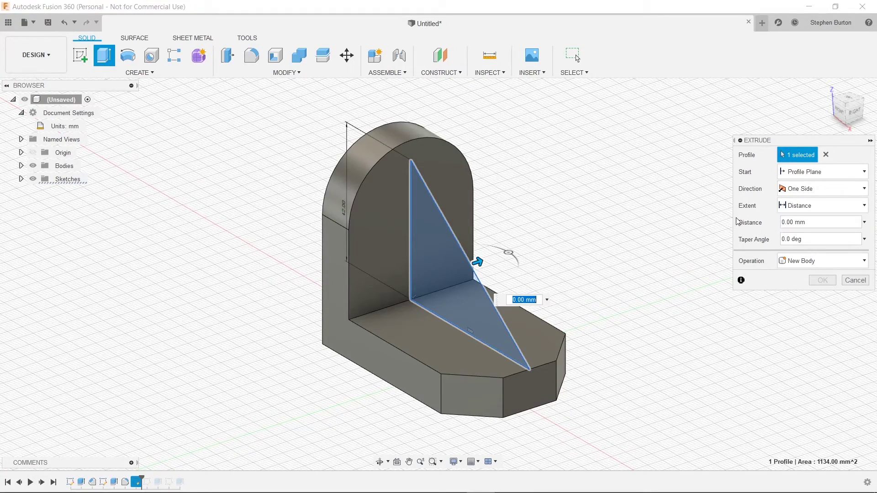
pyautogui.click(792, 192)
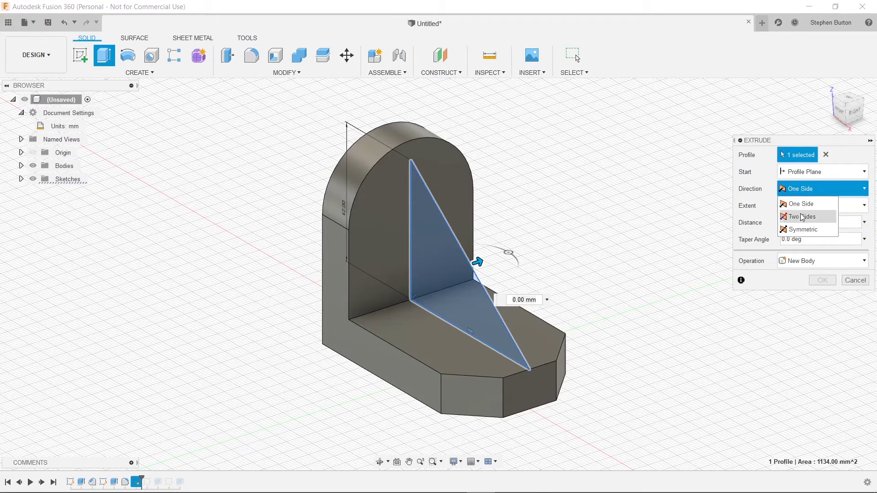
pyautogui.click(805, 230)
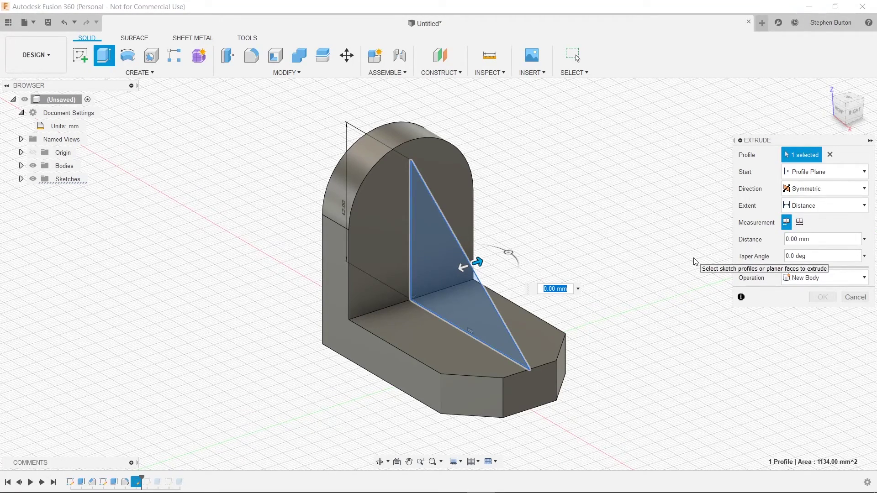
pyautogui.write('6')
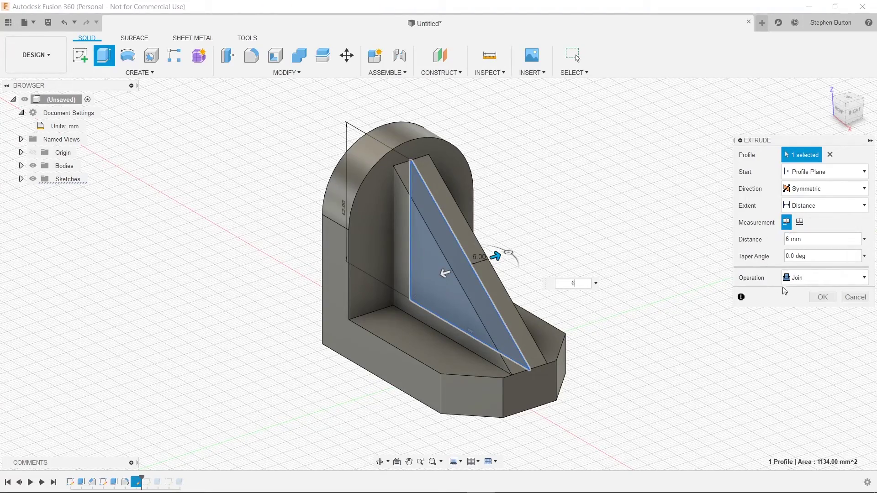
pyautogui.click(821, 297)
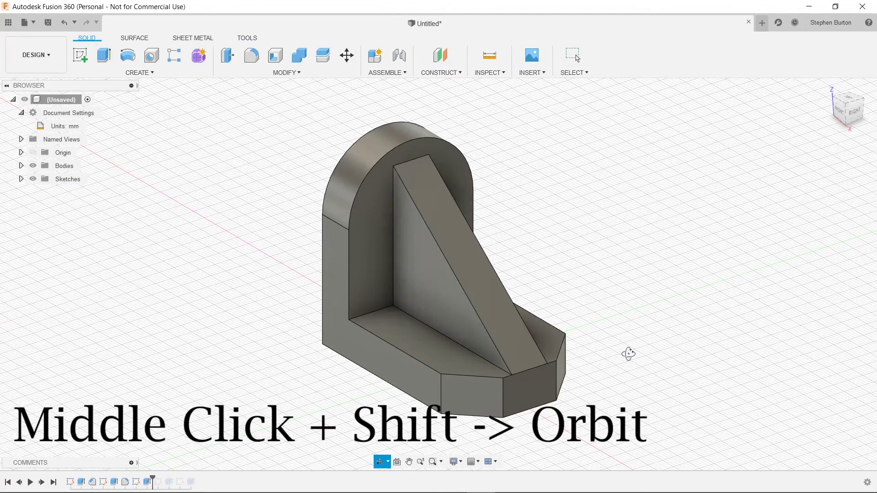
pyautogui.moveTo(628, 354)
pyautogui.keyDown('shift'); pyautogui.mouseDown(button='middle')
pyautogui.moveTo(654, 342)
pyautogui.moveTo(640, 347)
pyautogui.mouseUp(button='middle'); pyautogui.keyUp('shift')
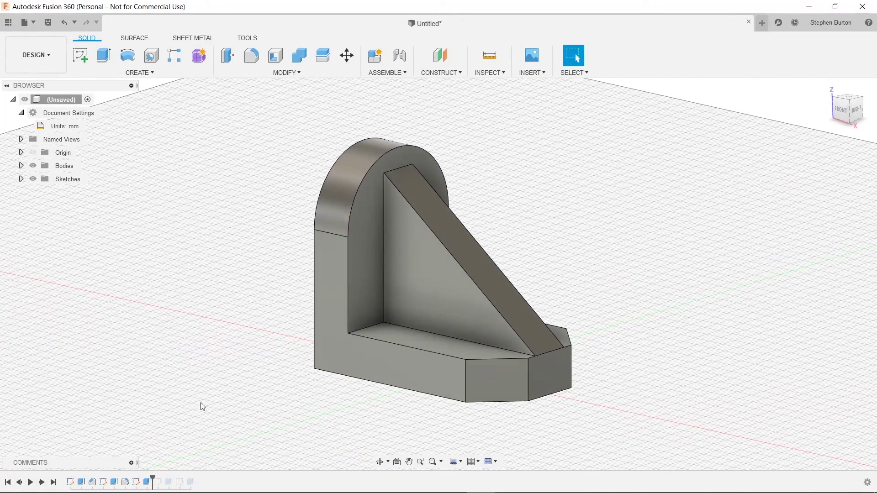